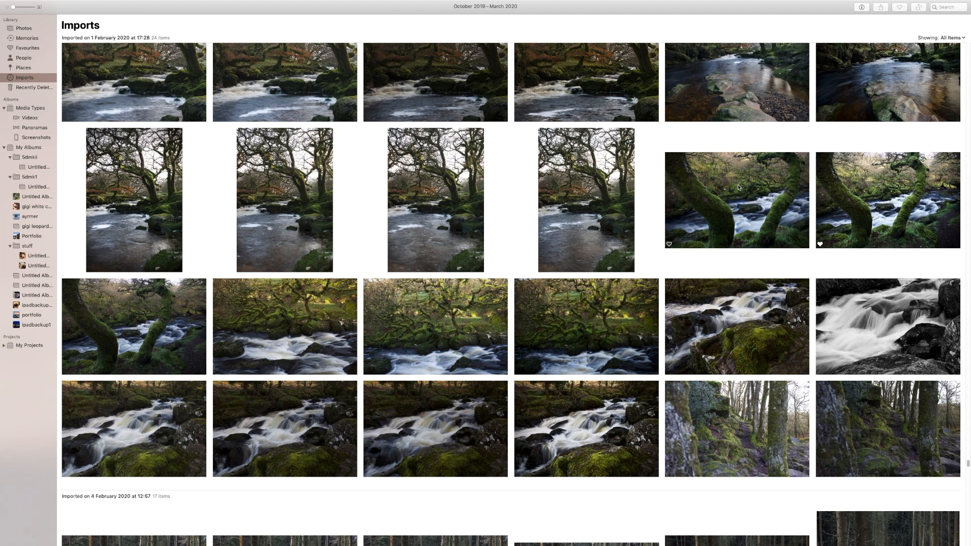
Open the imported photo of the two mossy tree trunks beside the river and start editing it
click(740, 187)
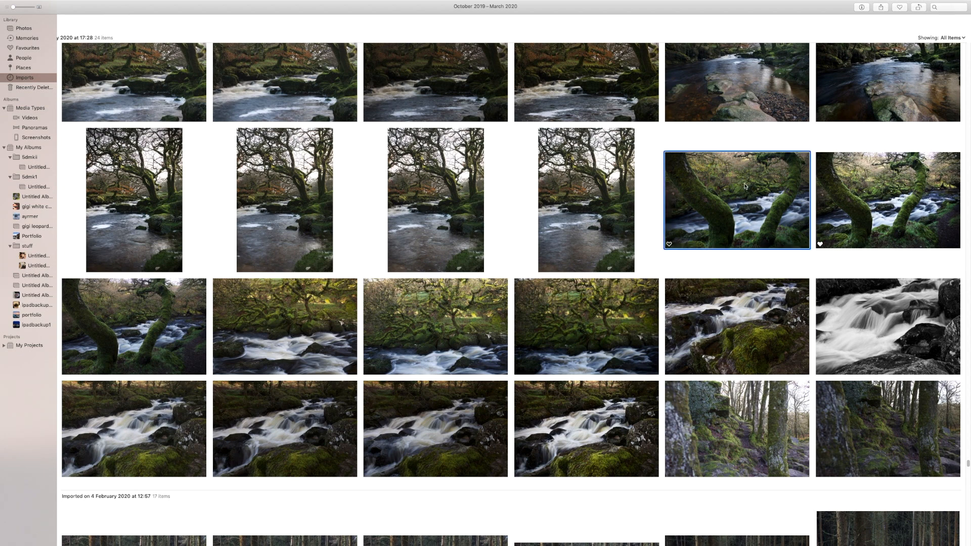
double_click(705, 208)
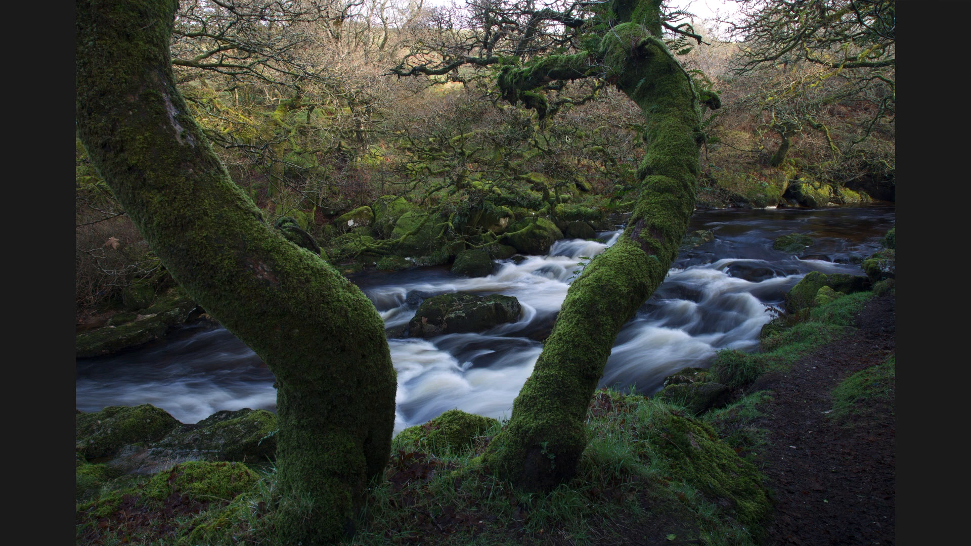
mouse_move(422, 9)
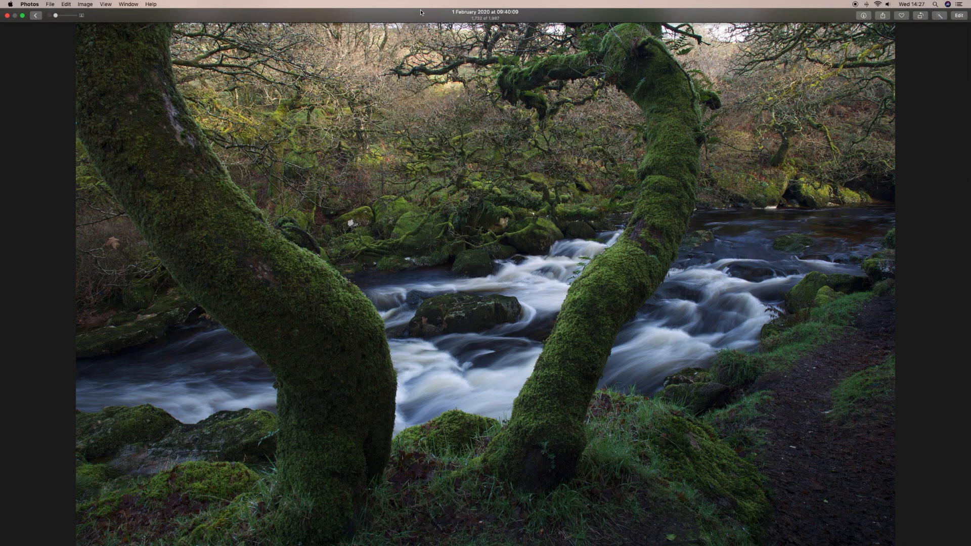
click(960, 16)
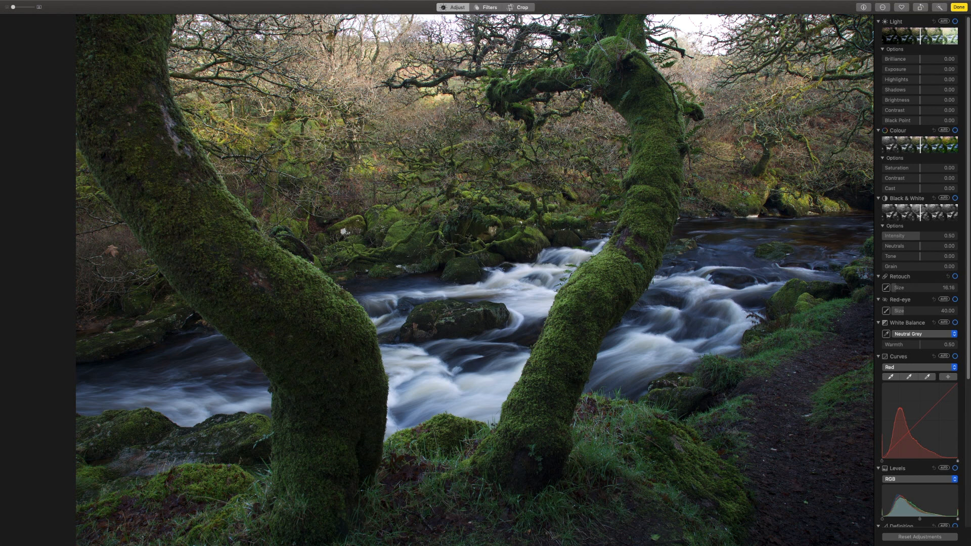
Crop the photo's right side to cut off the footpath, keep its full height, and return to the adjustments
click(486, 8)
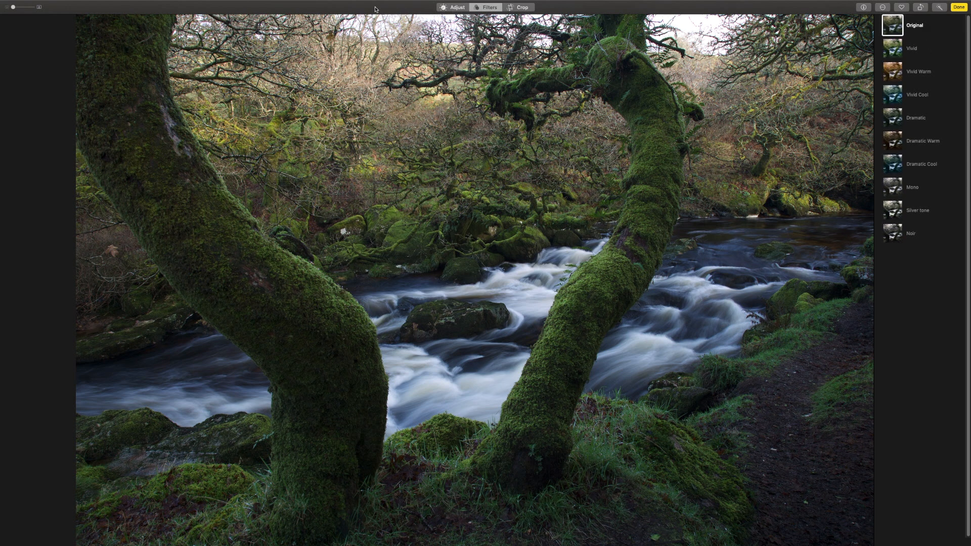
click(455, 9)
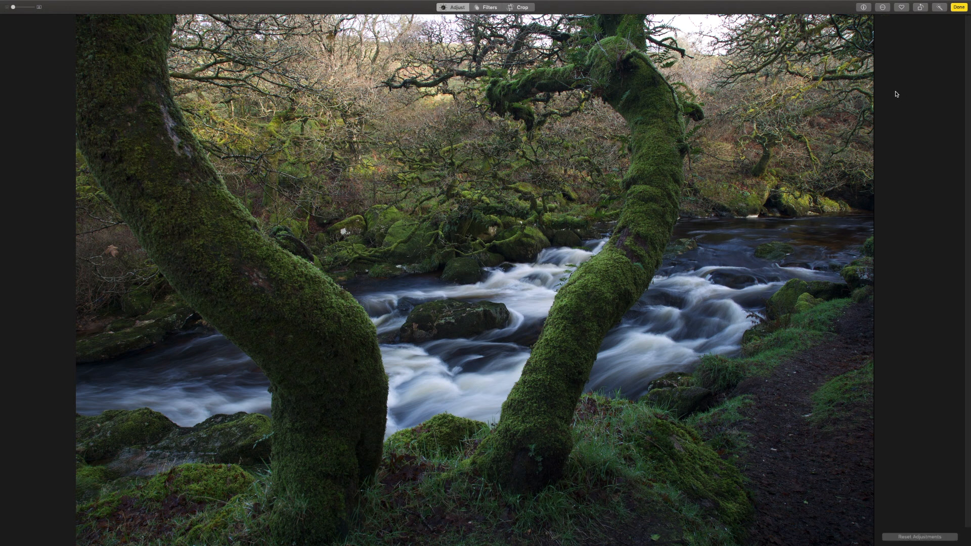
click(521, 8)
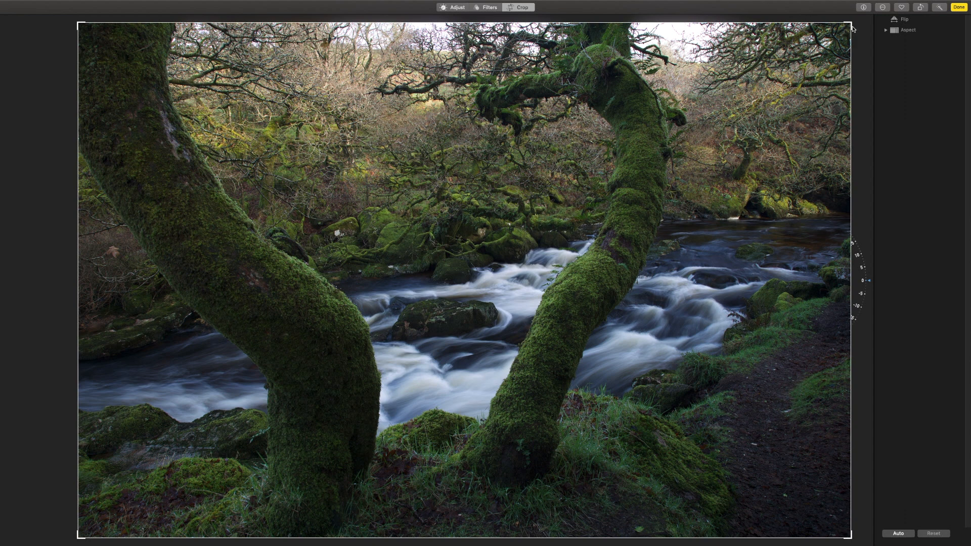
drag(852, 30, 713, 27)
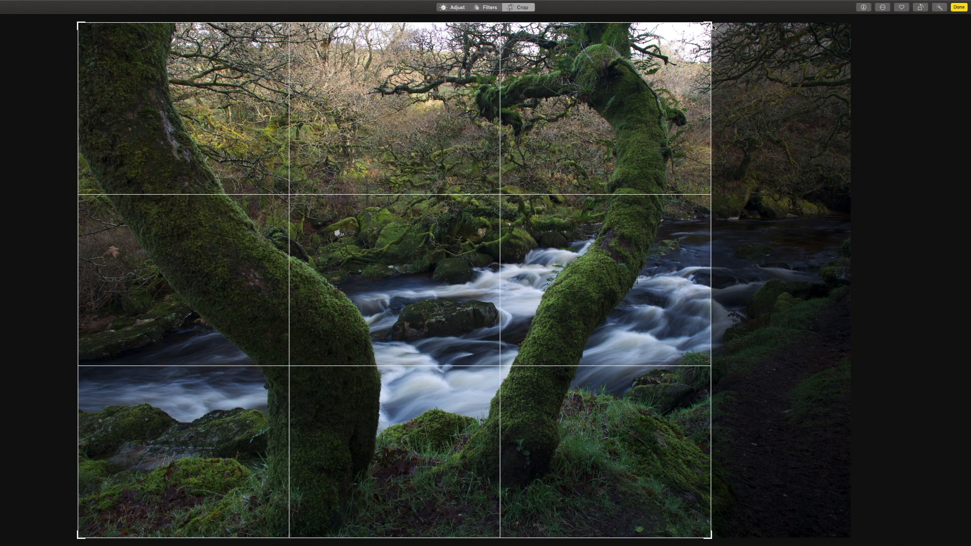
drag(714, 27, 714, 26)
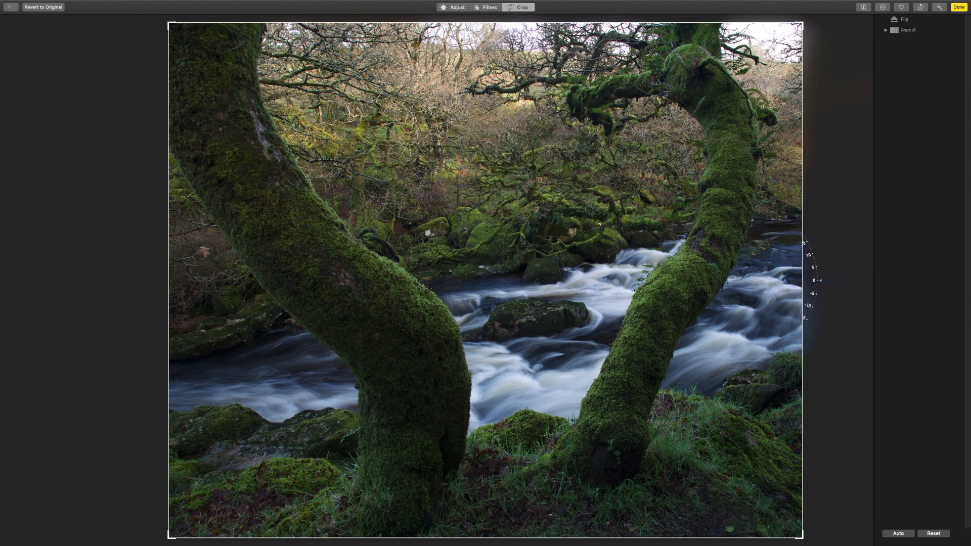
click(452, 11)
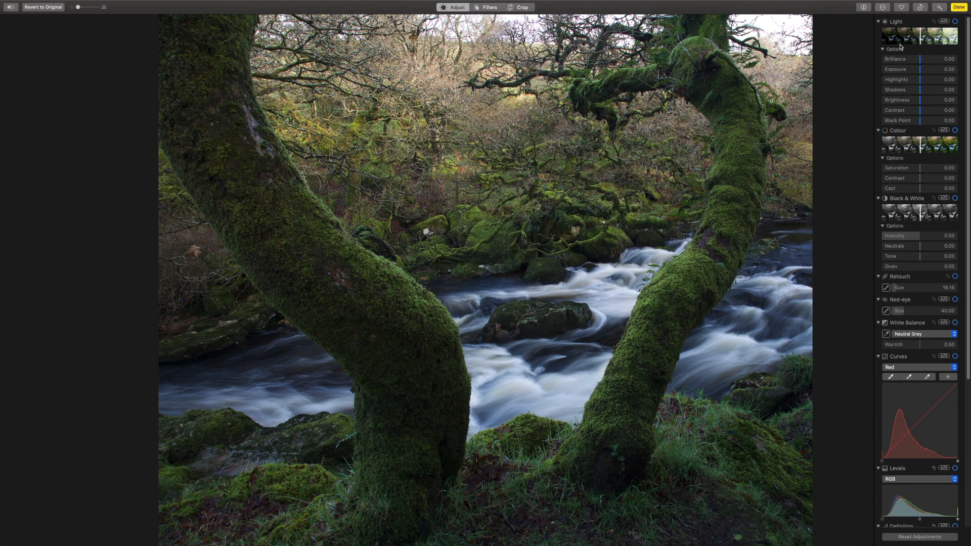
Try the automatic Light correction, reset it, and set Shadows to 0.21 and Contrast to 0.19 instead
click(945, 22)
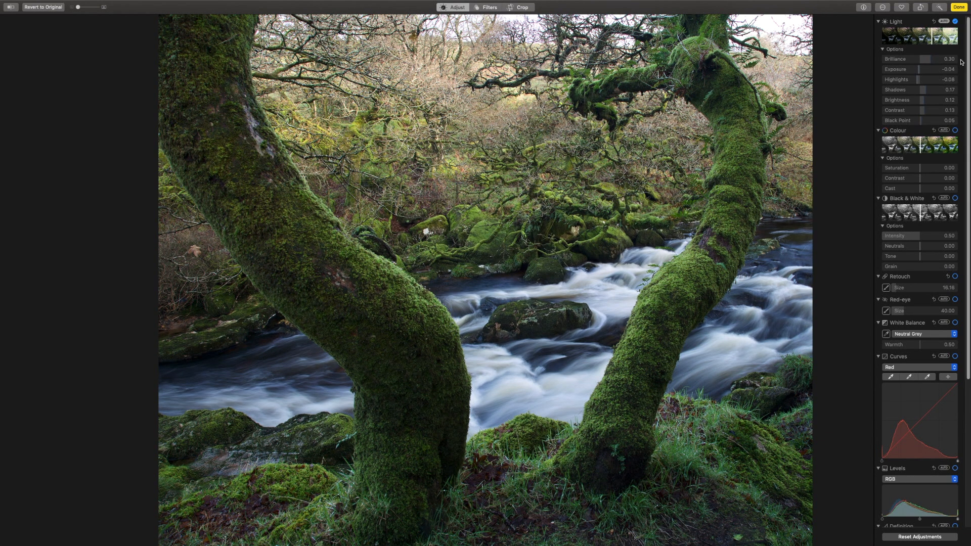
click(934, 22)
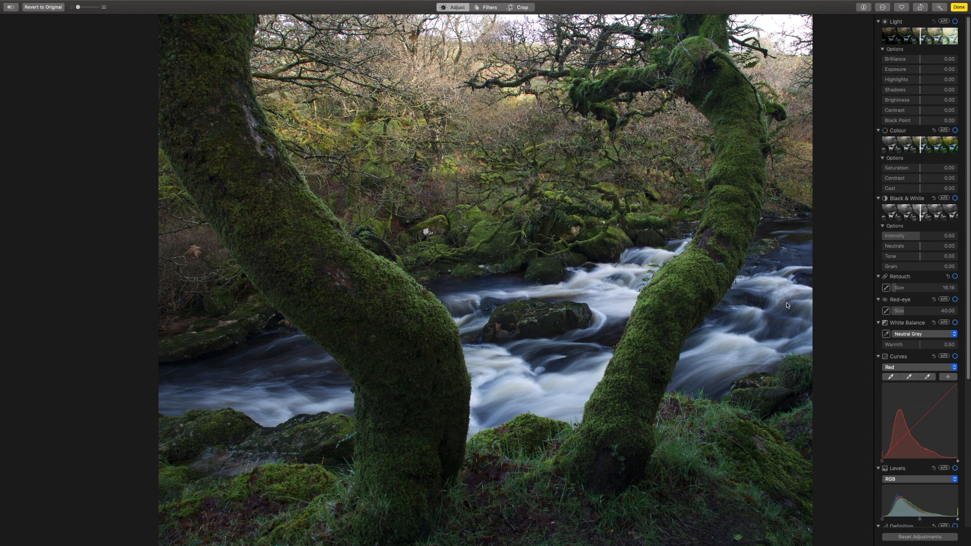
drag(919, 93, 929, 92)
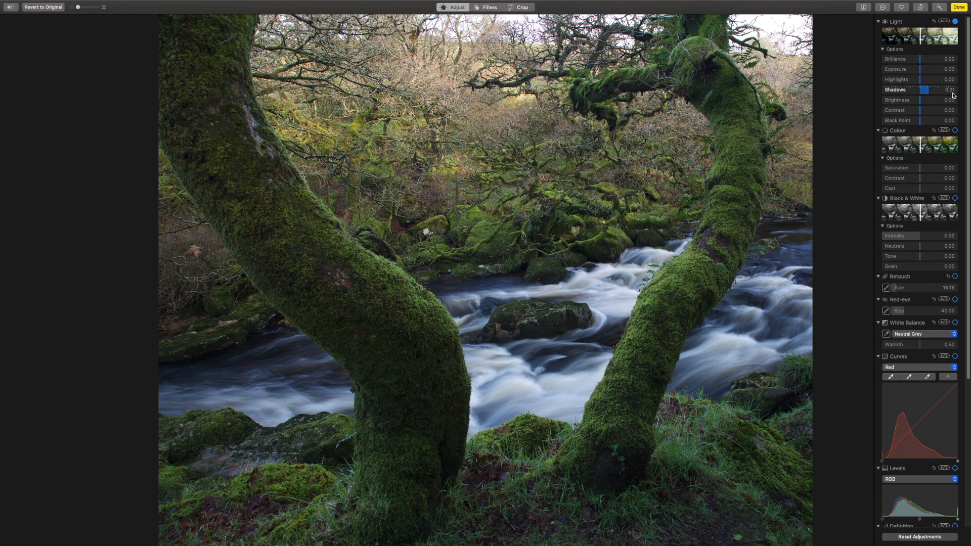
drag(921, 115, 922, 115)
drag(921, 115, 927, 115)
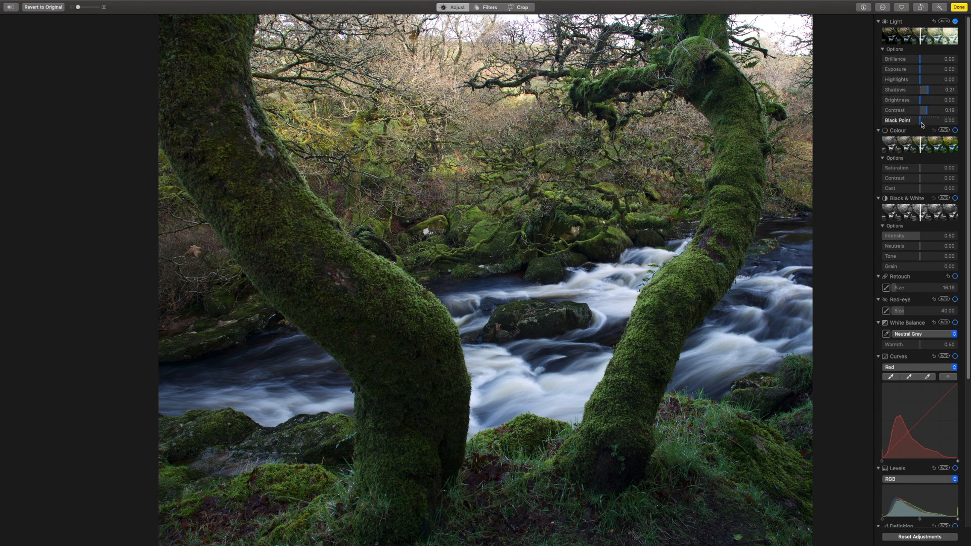
Try both extremes of the Black Point and set it to 0.09
drag(921, 123, 923, 124)
drag(924, 125, 951, 125)
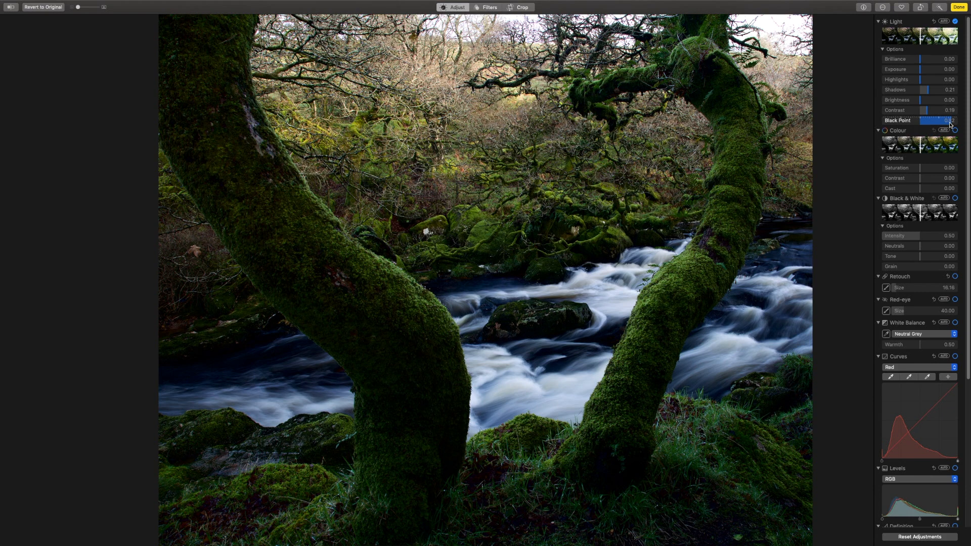
drag(950, 125, 881, 123)
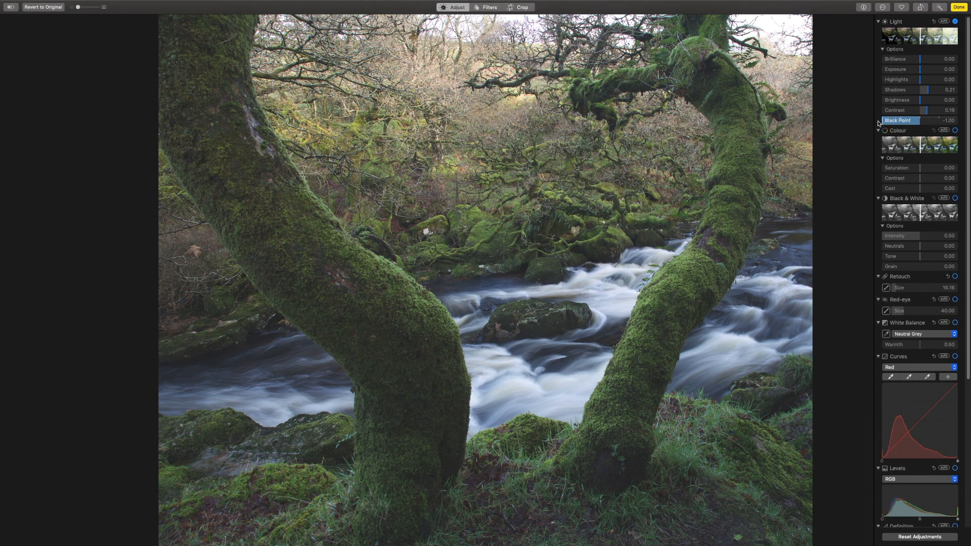
drag(878, 123, 923, 123)
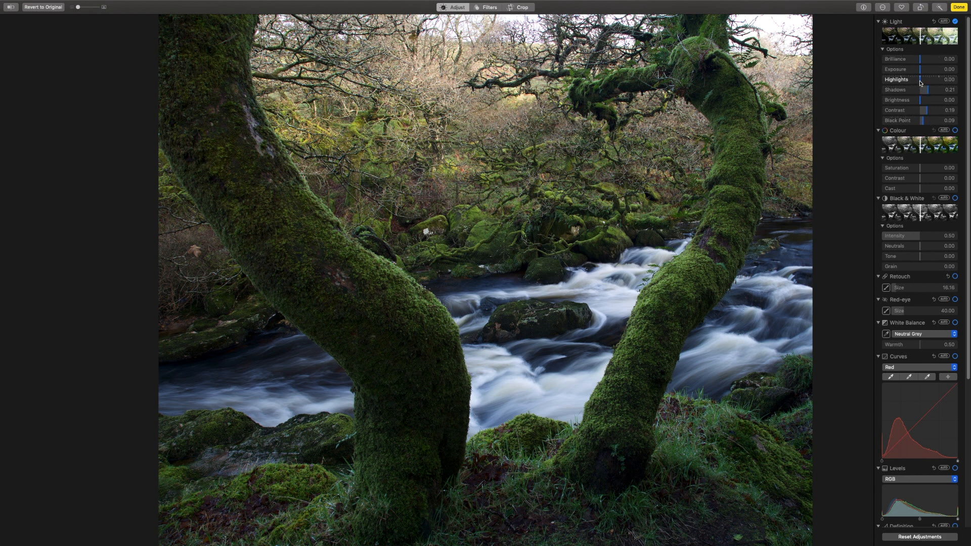
mouse_move(920, 82)
mouse_down()
mouse_move(880, 83)
mouse_move(930, 81)
mouse_move(871, 79)
mouse_move(966, 80)
mouse_move(885, 81)
mouse_move(943, 82)
mouse_move(920, 83)
mouse_up()
Try the Colour adjustment with Contrast and Cast at 0.03, and switch the adjustment off
click(945, 130)
click(934, 130)
drag(921, 172, 884, 191)
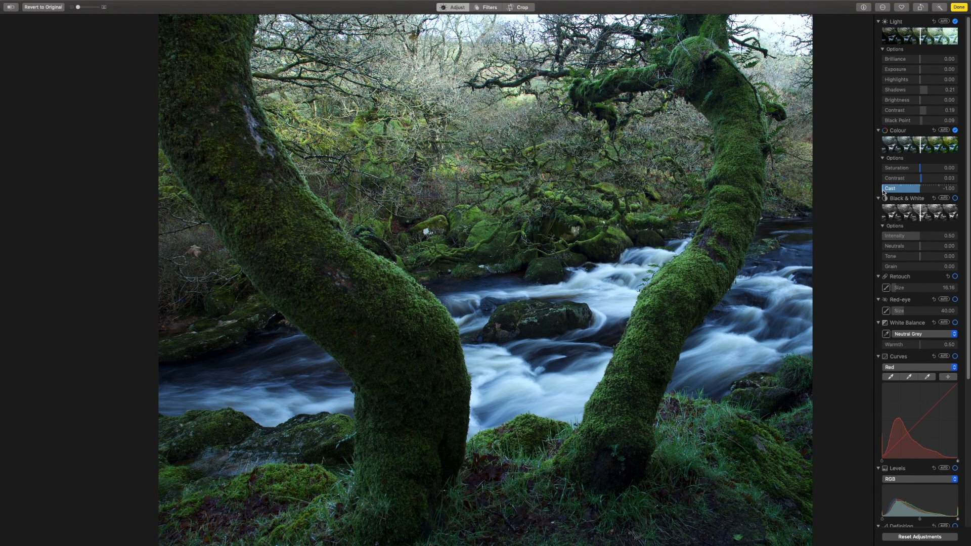
drag(883, 191, 923, 189)
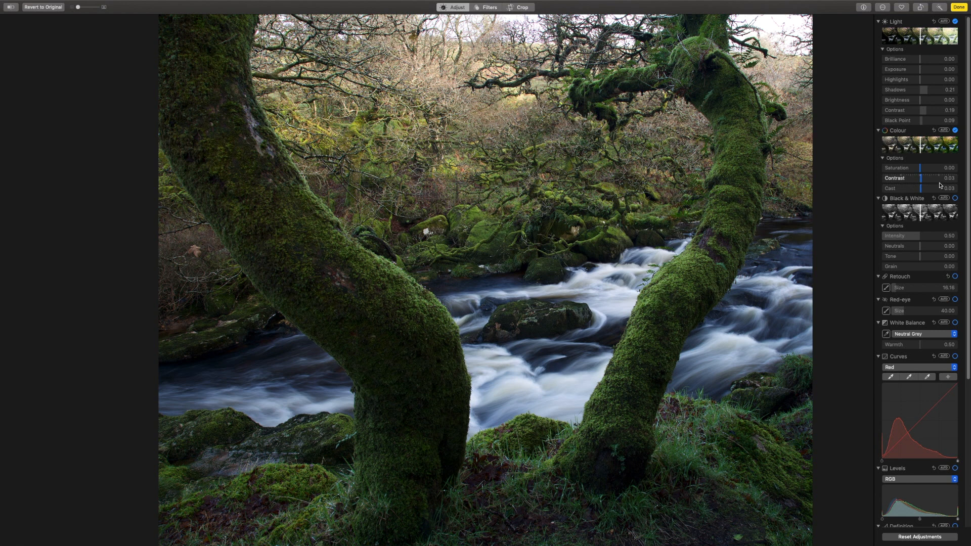
click(954, 130)
Try the automatic Black & White conversion and reset it
click(944, 198)
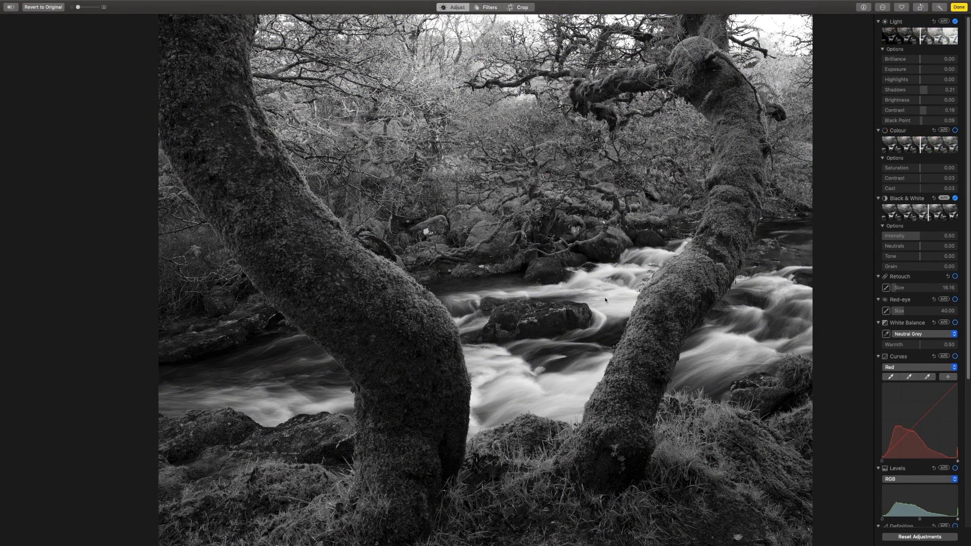
click(944, 198)
click(934, 199)
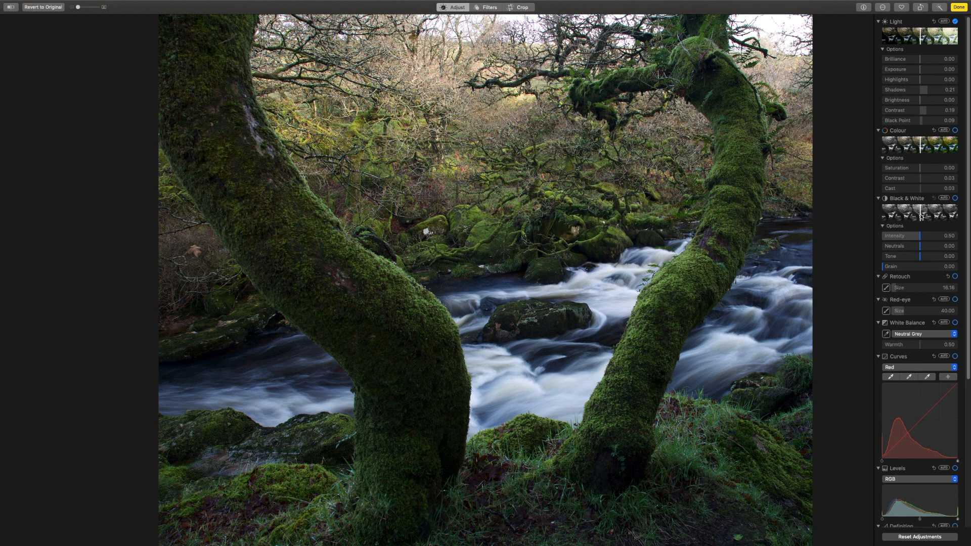
Convert the photo to black and white with Intensity 0.49 and Tone 0.04
click(921, 216)
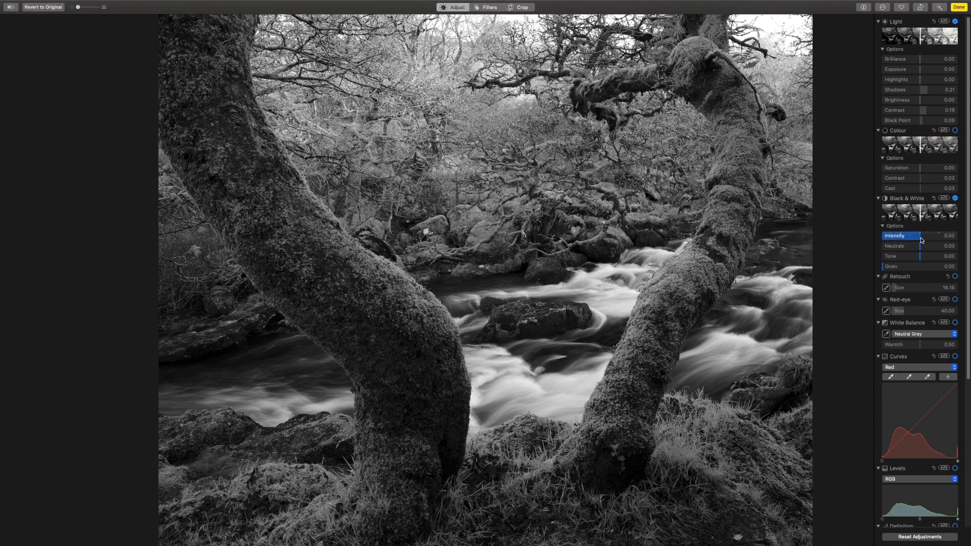
drag(922, 240, 959, 256)
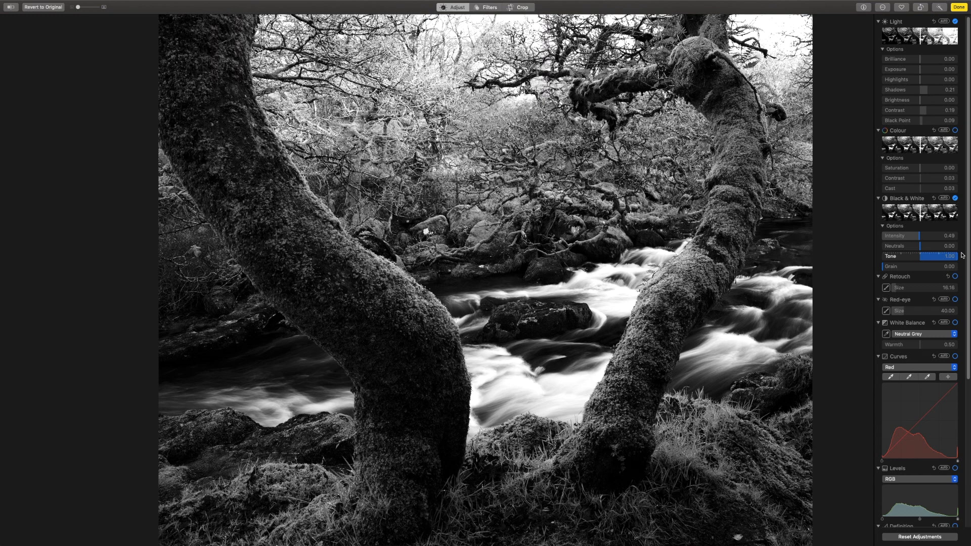
drag(956, 256, 871, 274)
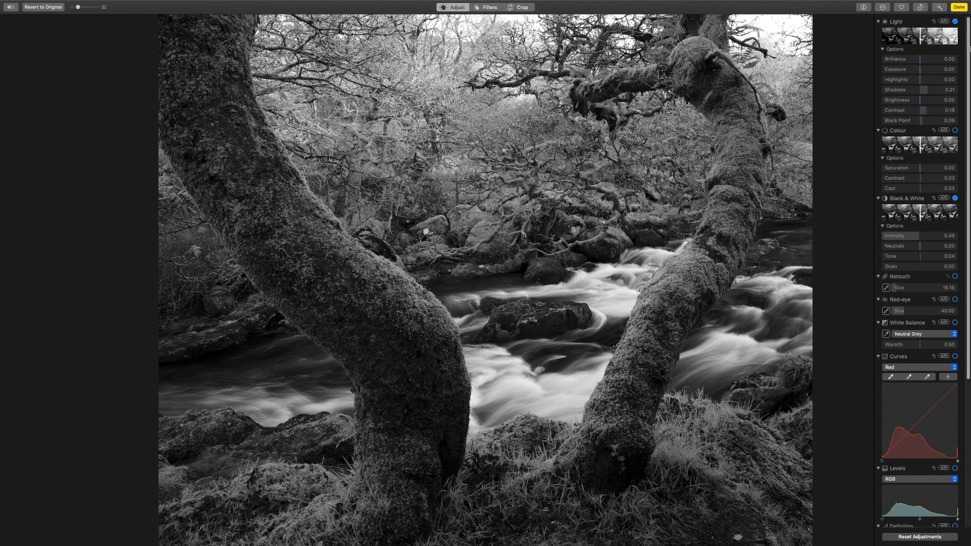
mouse_move(968, 26)
mouse_down()
mouse_move(968, 48)
mouse_move(968, 23)
mouse_up()
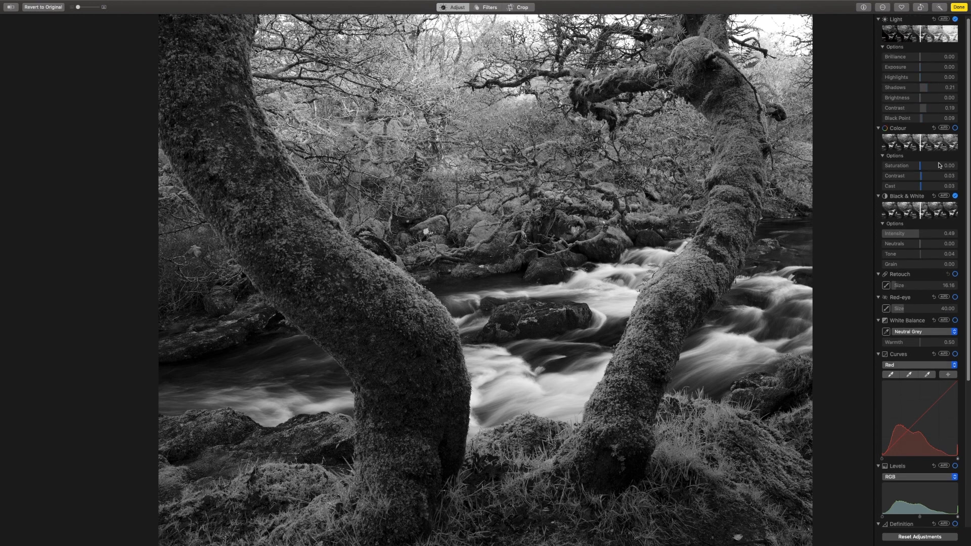
scroll(970, 191, up, 1)
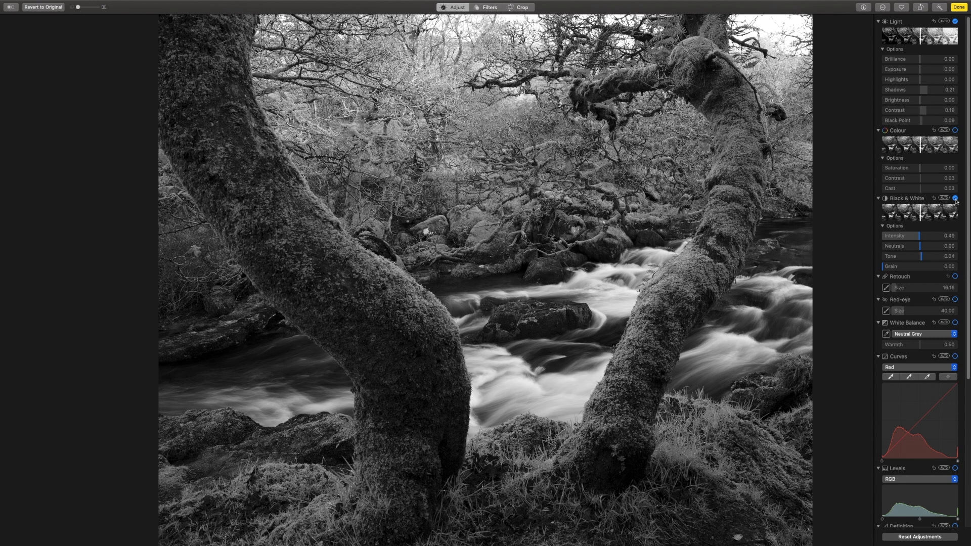
Switch the Black & White adjustment off and on to compare, set its Tone to 0.83, and slightly lower its overall look
click(956, 199)
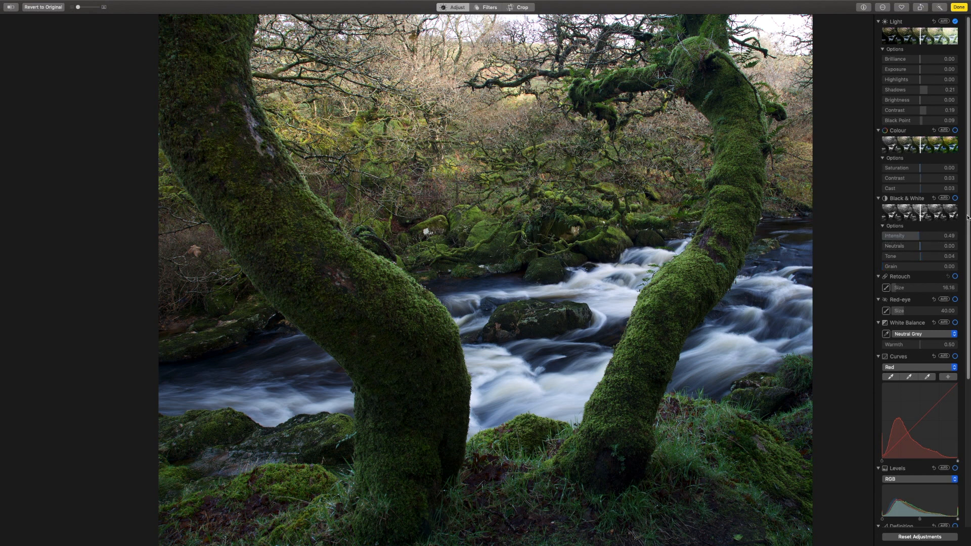
click(921, 218)
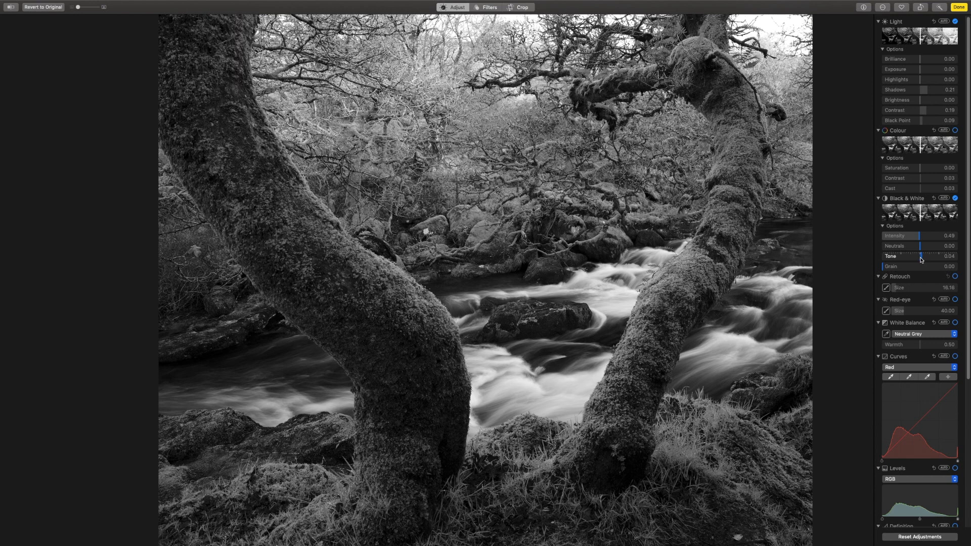
drag(922, 260, 952, 258)
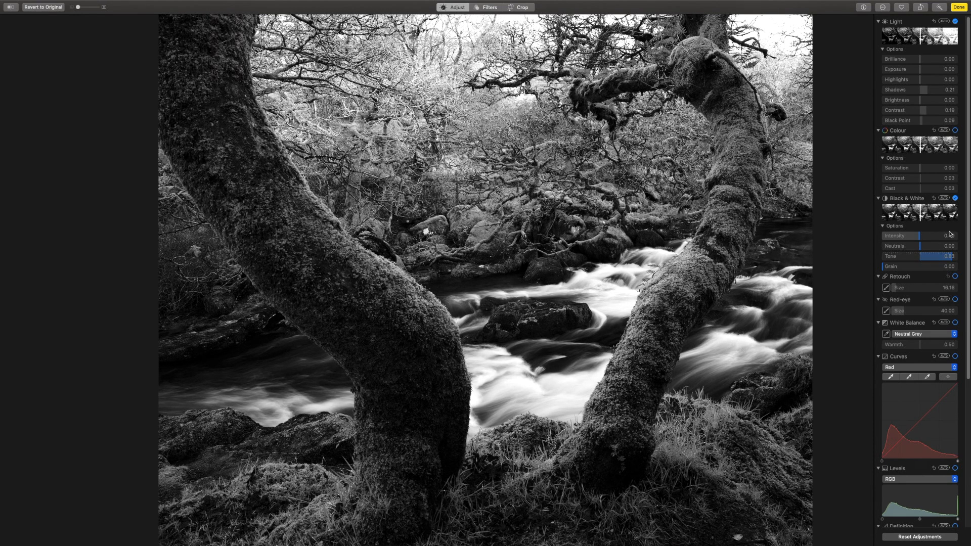
drag(920, 216, 915, 218)
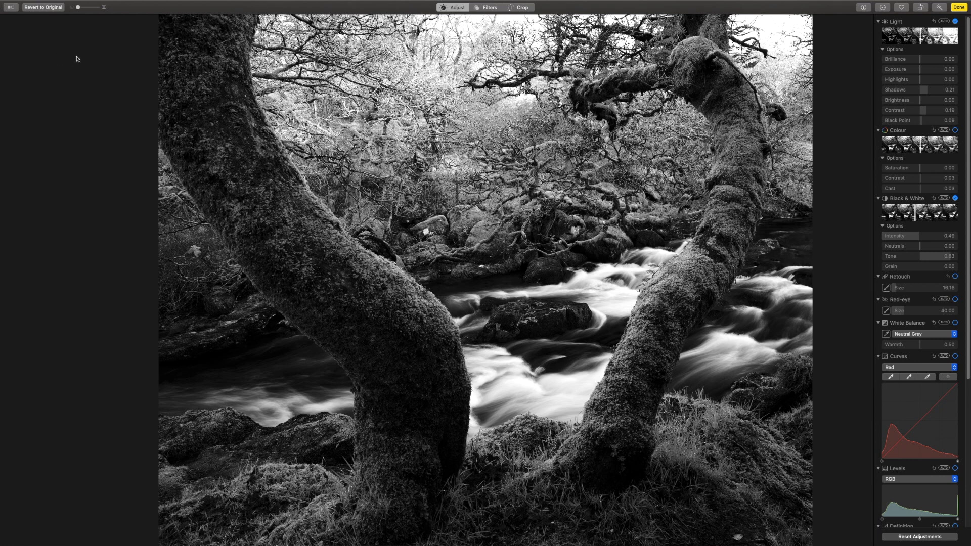
Duplicate the edited black-and-white photo
mouse_move(81, 2)
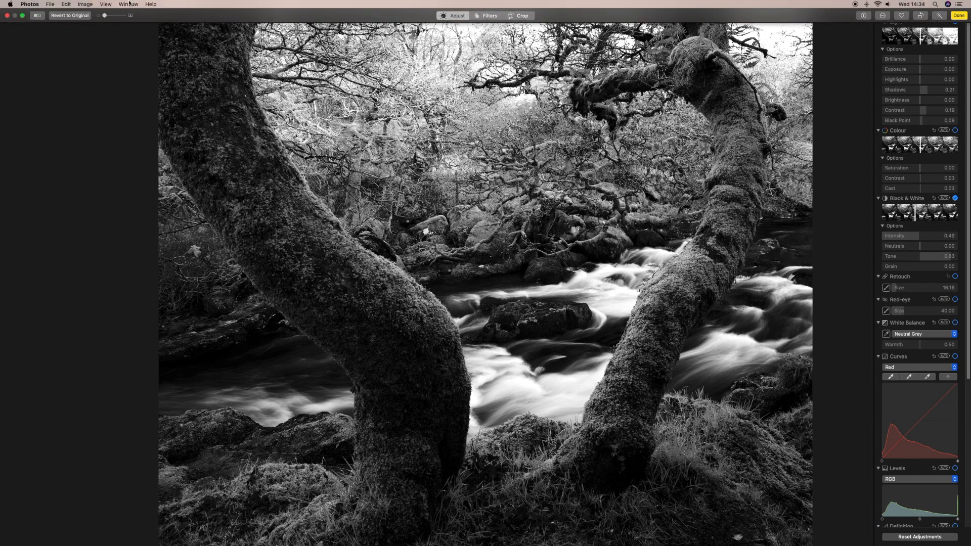
click(85, 6)
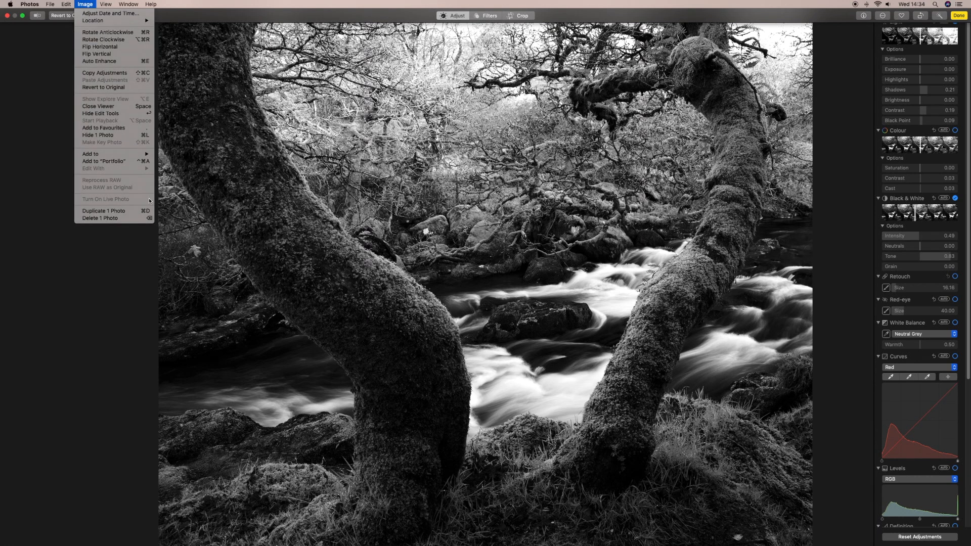
click(113, 211)
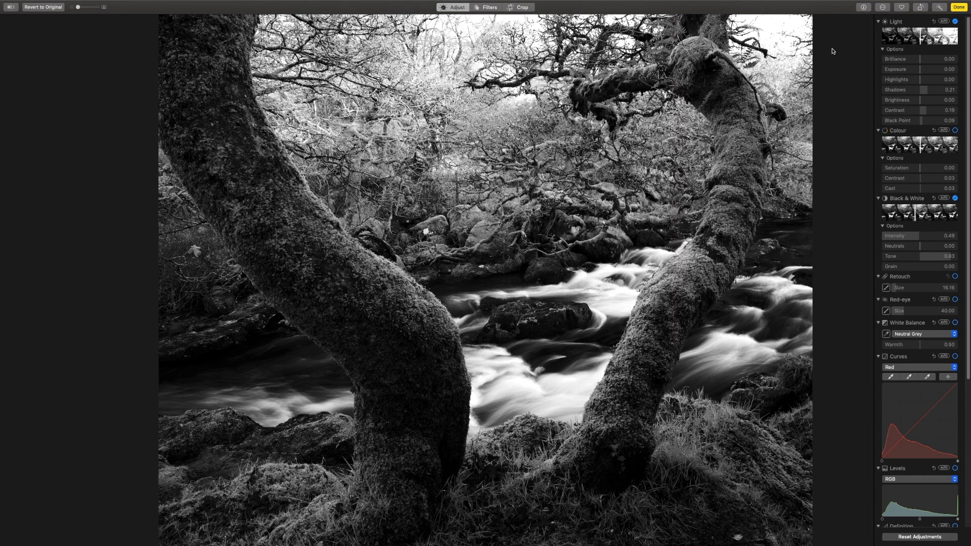
Turn off the Black & White adjustment to bring the photo back to colour
click(955, 199)
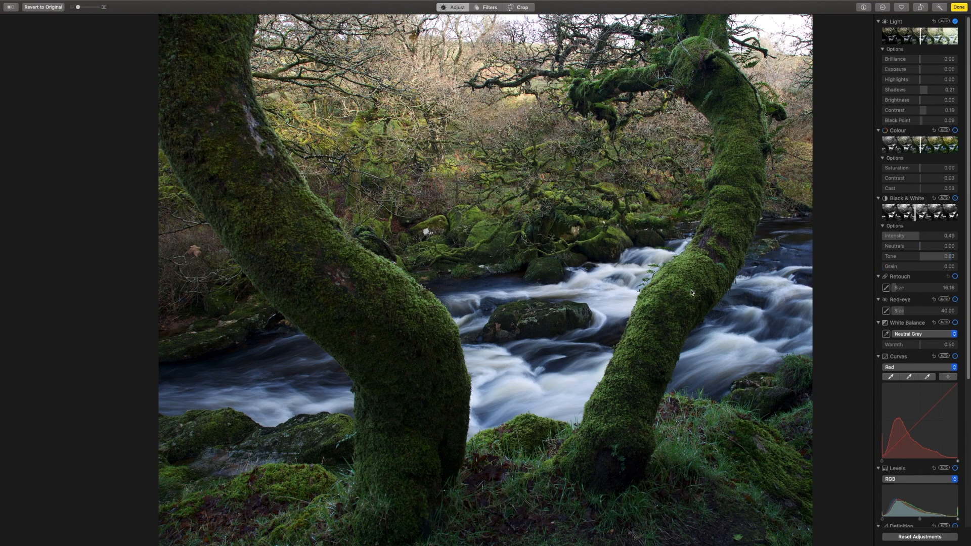
mouse_move(26, 1)
mouse_move(966, 136)
mouse_down()
mouse_move(966, 161)
mouse_move(966, 136)
mouse_up()
scroll(966, 136, down, 2)
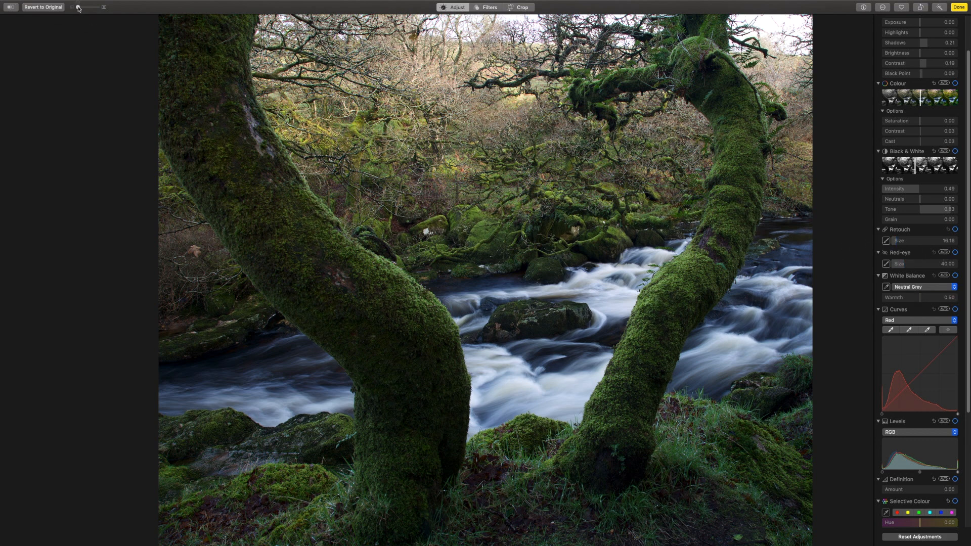
Retouch away the pale patch on the mossy boulder on the far bank of the river
drag(78, 8, 87, 10)
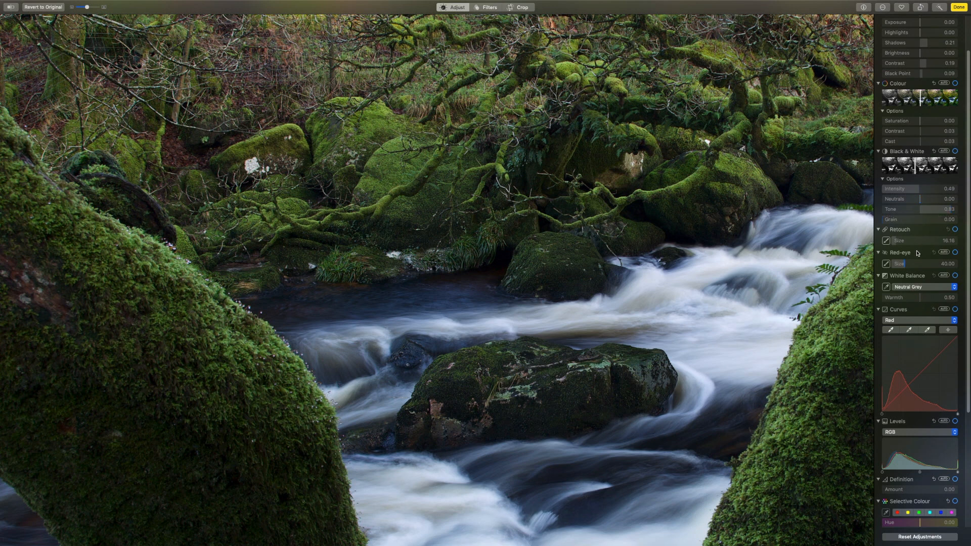
click(886, 241)
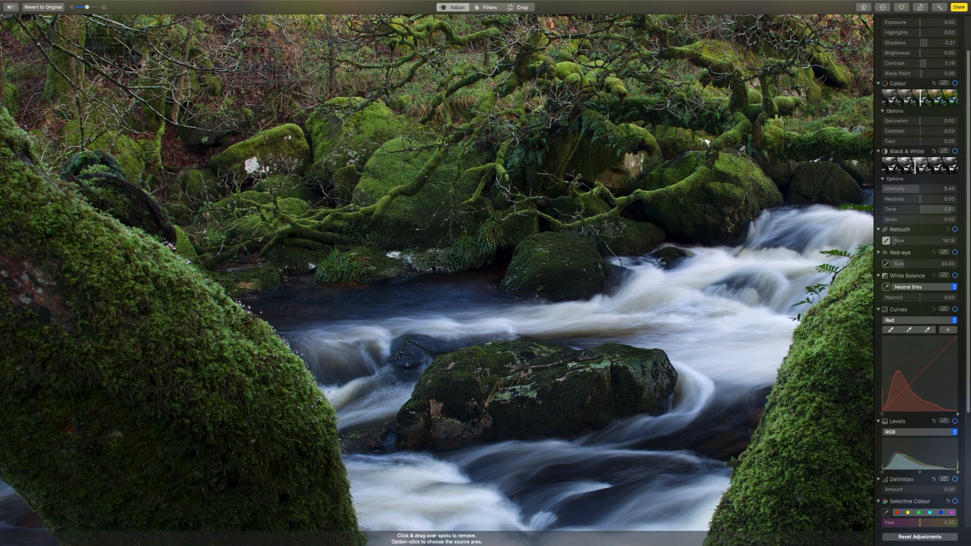
mouse_move(254, 160)
mouse_down()
mouse_move(244, 170)
mouse_move(259, 164)
mouse_up()
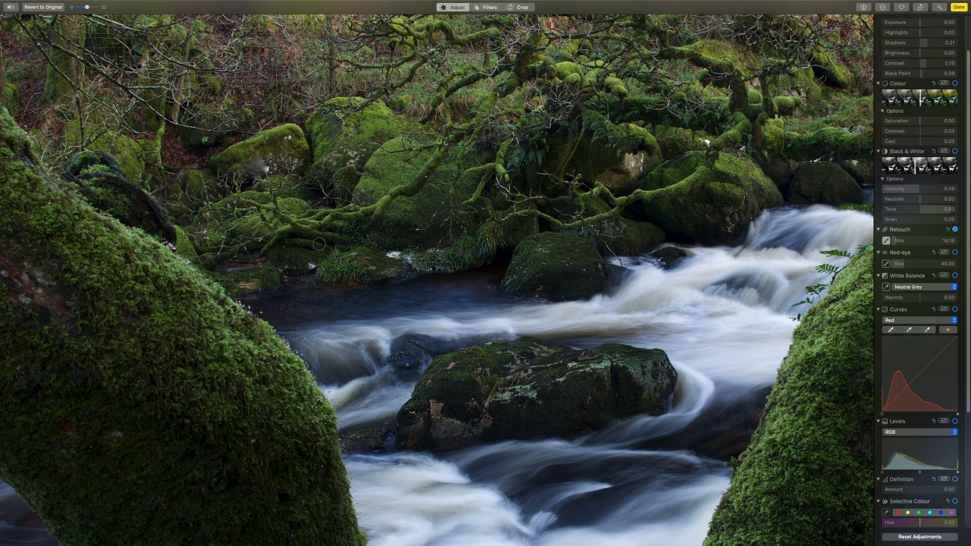
mouse_move(268, 173)
mouse_down()
mouse_move(261, 158)
mouse_move(266, 170)
mouse_up()
drag(87, 7, 76, 7)
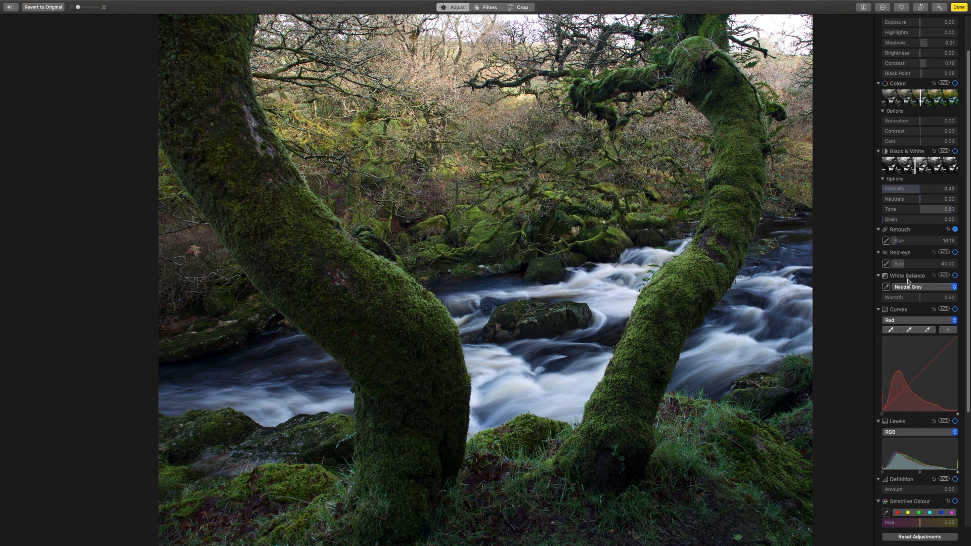
Try White Balance with Warmth 0.49 and a neutral grey sampled from the rock in the river, and switch the adjustment off
drag(969, 215, 970, 256)
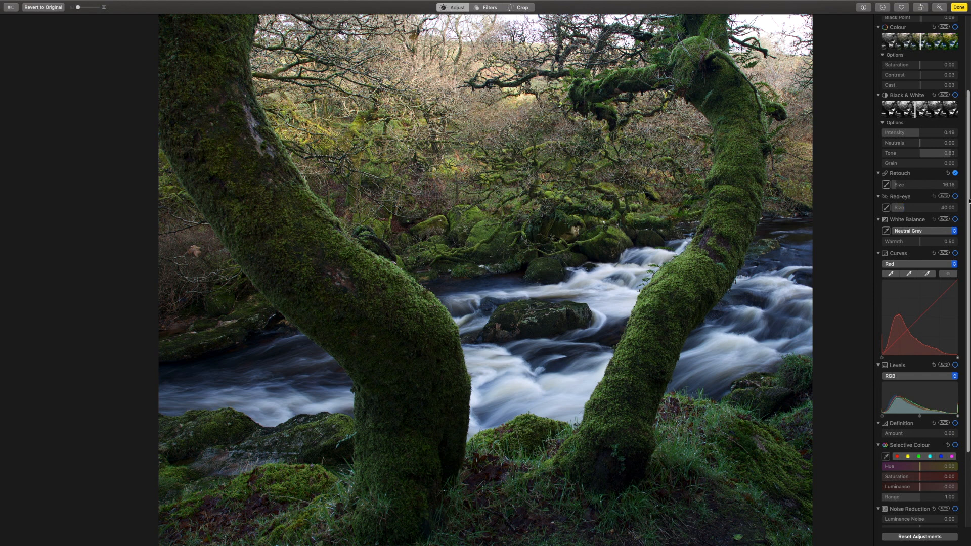
scroll(969, 203, down, 1)
drag(969, 213, 969, 227)
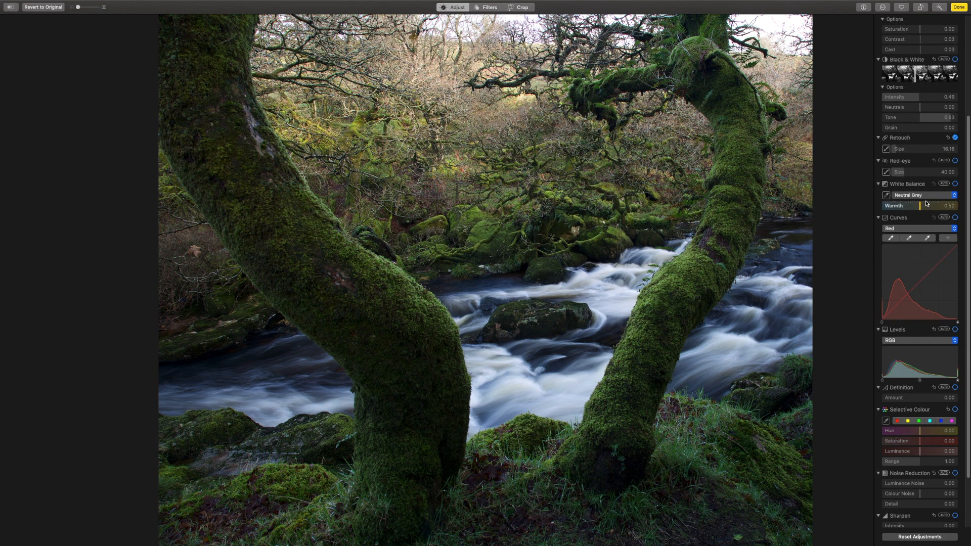
click(955, 196)
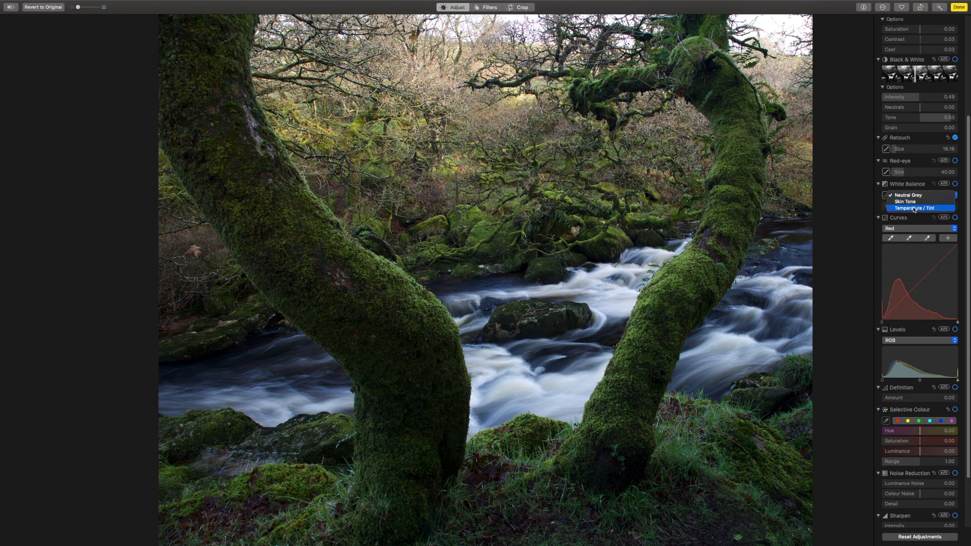
click(932, 197)
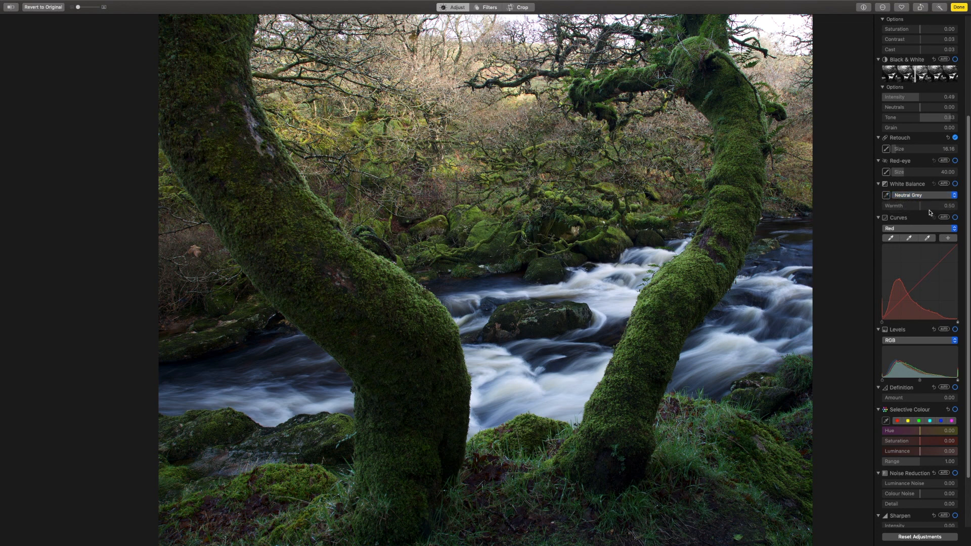
mouse_move(922, 210)
mouse_down()
mouse_move(941, 209)
mouse_move(886, 211)
mouse_move(919, 208)
mouse_up()
click(886, 196)
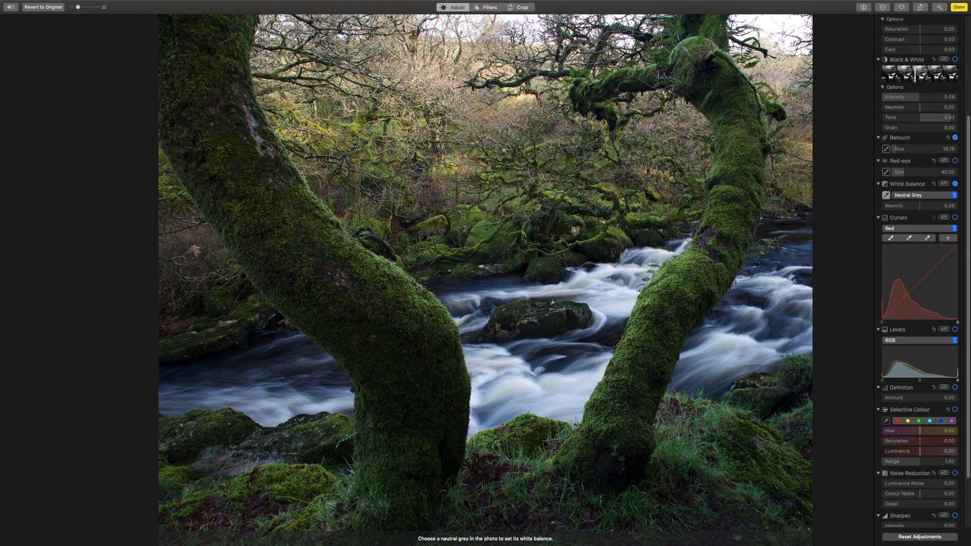
click(529, 307)
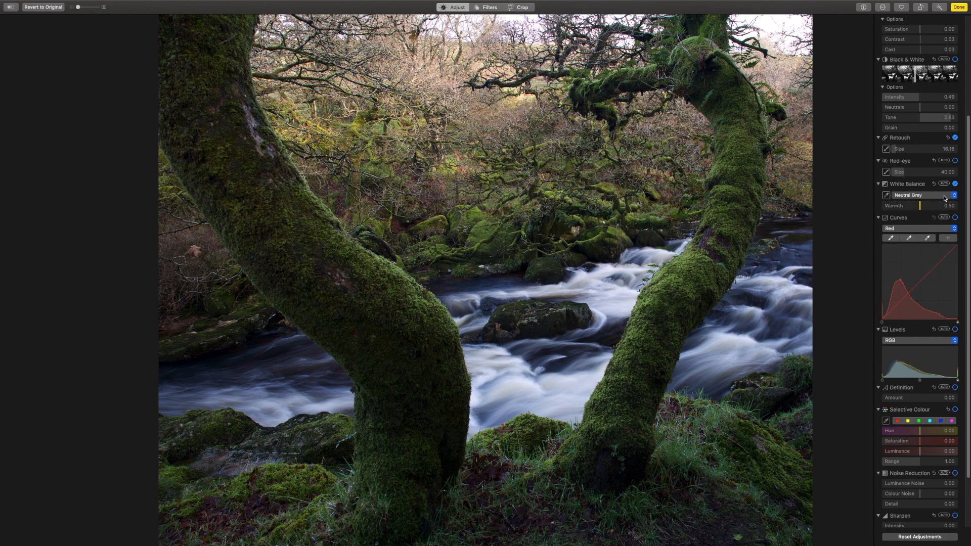
click(955, 185)
Shape the RGB curve into an S that lifts highlights and darkens shadows, and brighten the photo with RGB Levels
mouse_move(969, 205)
mouse_down()
mouse_move(969, 212)
mouse_move(969, 202)
mouse_up()
scroll(956, 202, down, 2)
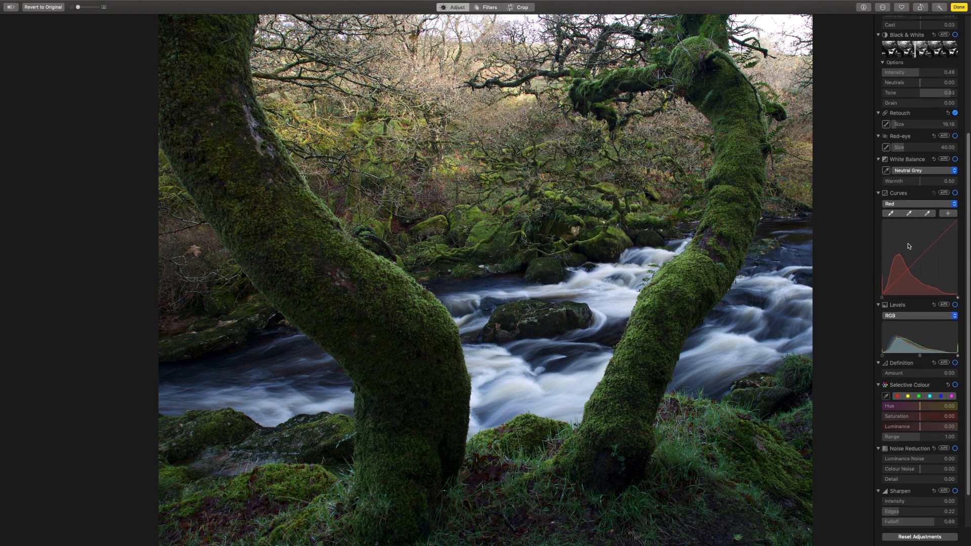
scroll(969, 251, down, 3)
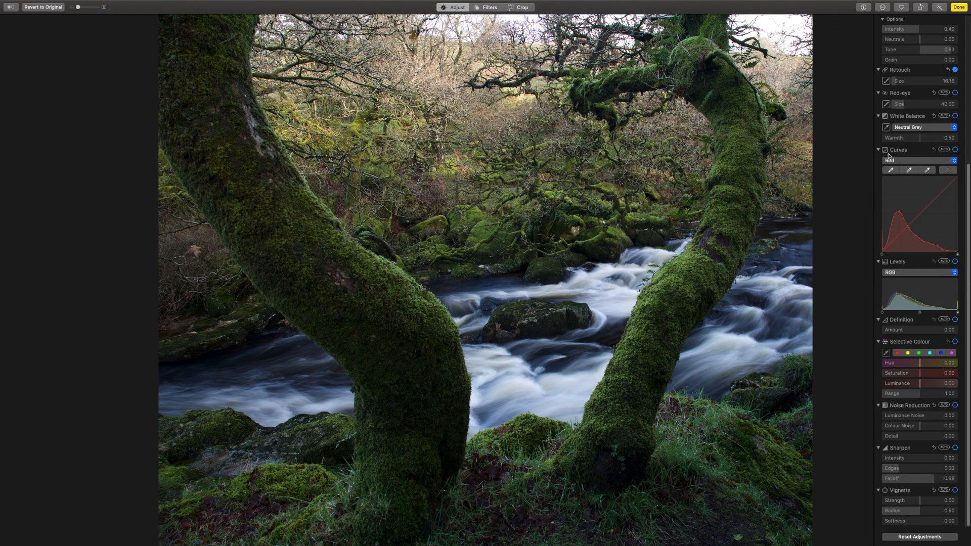
click(954, 163)
click(915, 152)
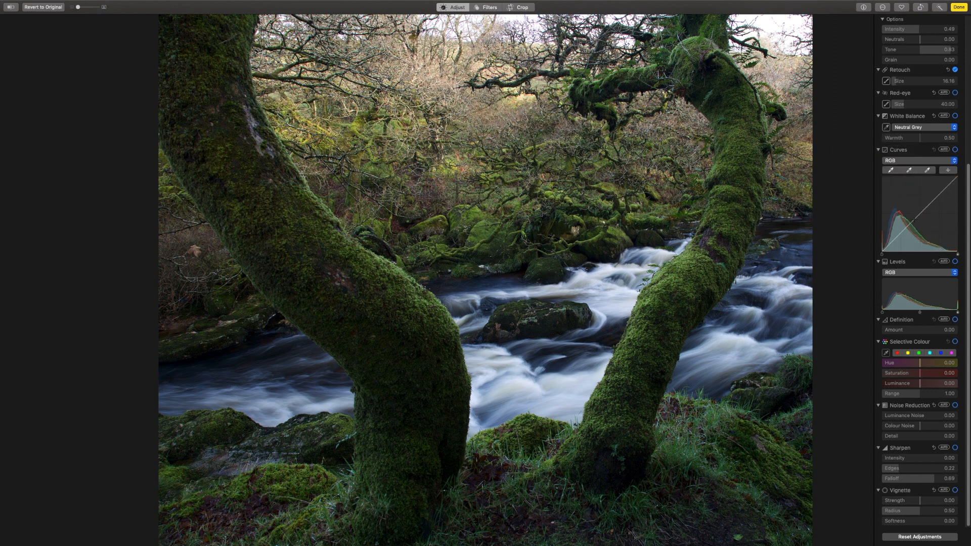
mouse_move(920, 214)
mouse_down()
mouse_move(919, 227)
mouse_move(905, 211)
mouse_move(917, 229)
mouse_move(914, 218)
mouse_up()
drag(948, 186, 934, 185)
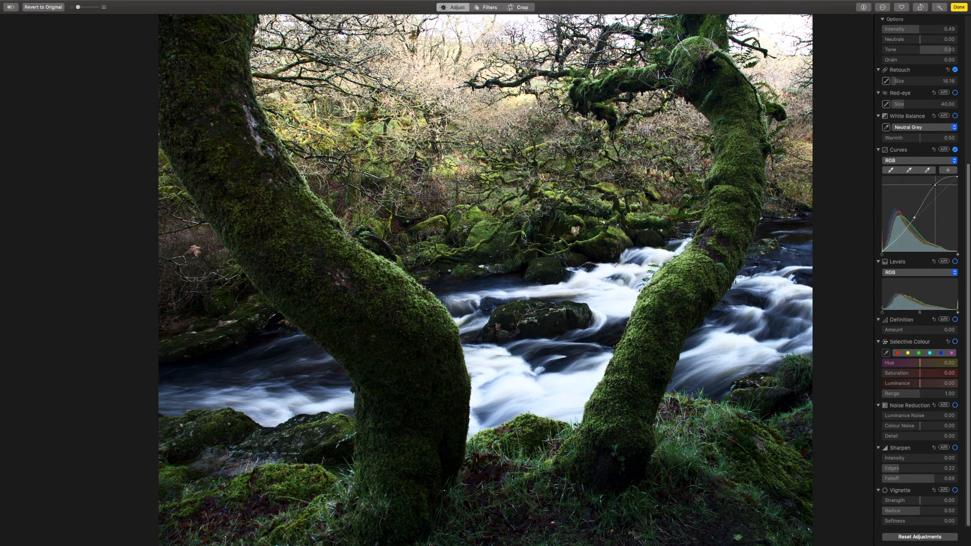
mouse_move(891, 244)
mouse_down()
mouse_move(886, 238)
mouse_move(893, 245)
mouse_up()
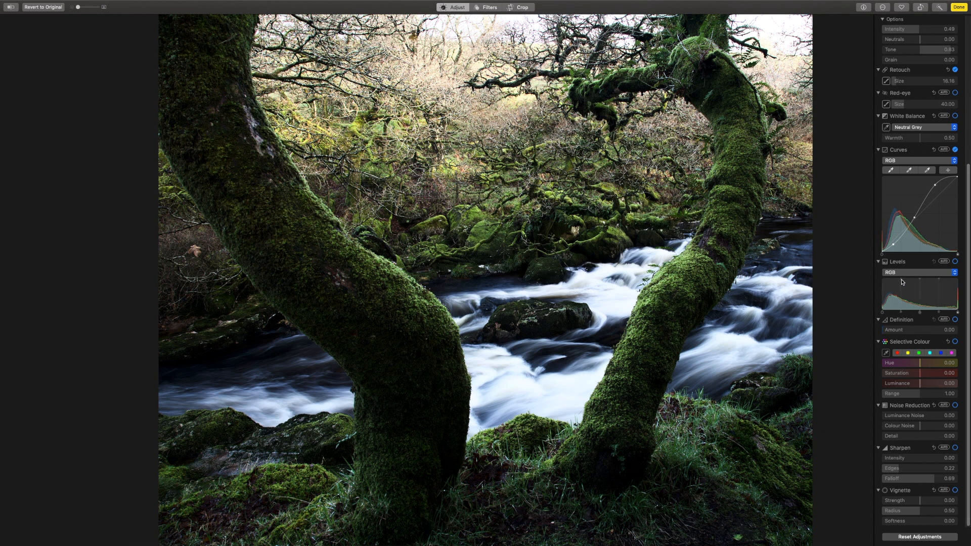
drag(901, 280, 927, 279)
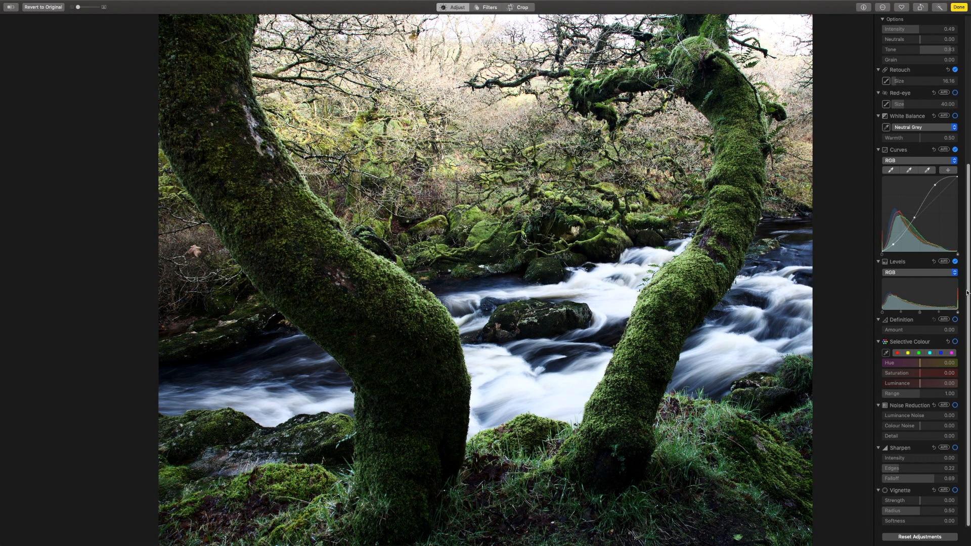
Raise the midtones and highlights of the Red curve to tint the photo red
click(904, 160)
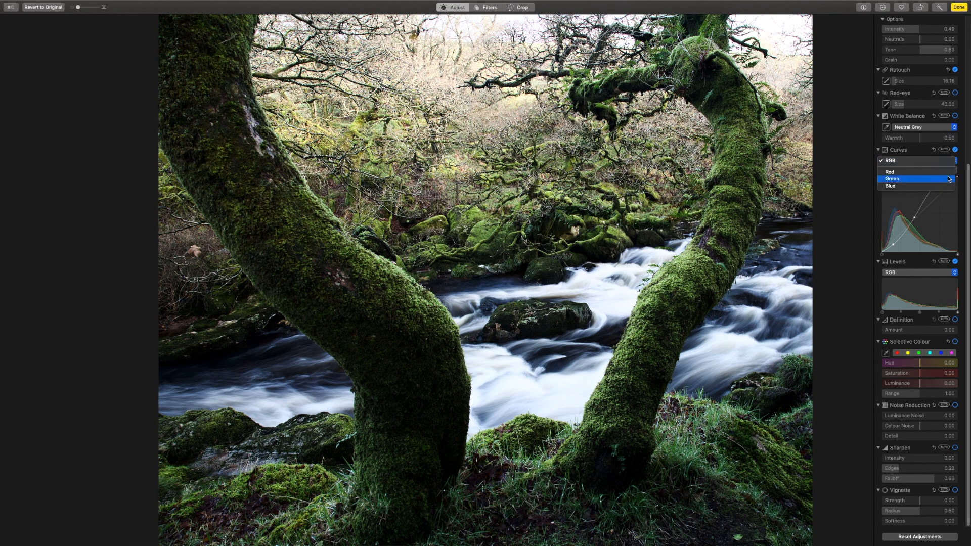
click(921, 171)
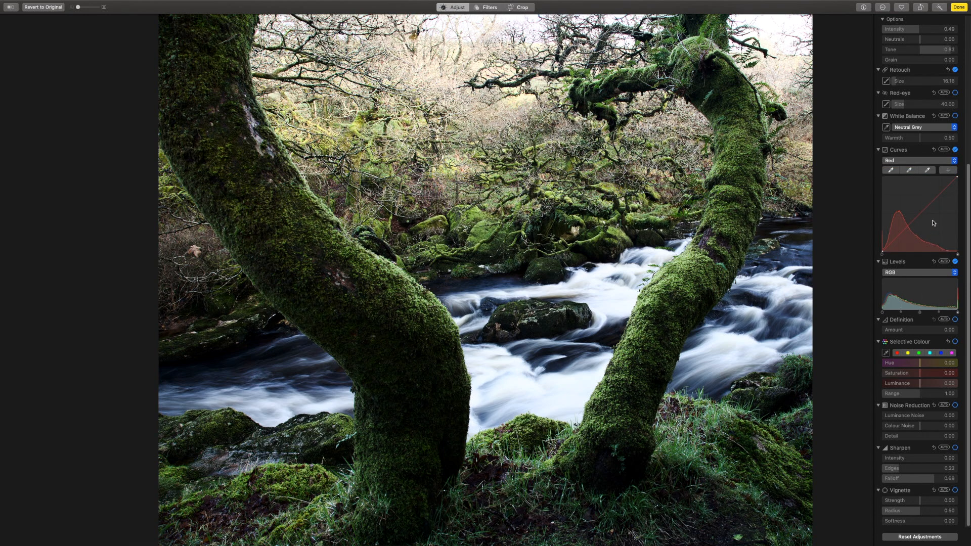
drag(920, 214, 937, 197)
Lower the Green curve in the highlights and darker midtones to shift the photo towards magenta
click(954, 161)
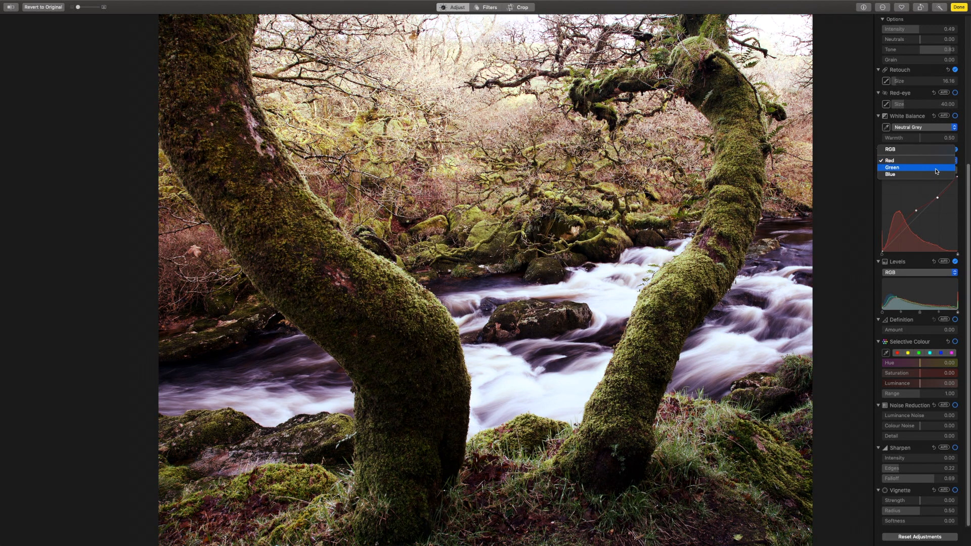
click(936, 172)
mouse_move(935, 201)
mouse_down()
mouse_move(930, 194)
mouse_move(937, 202)
mouse_up()
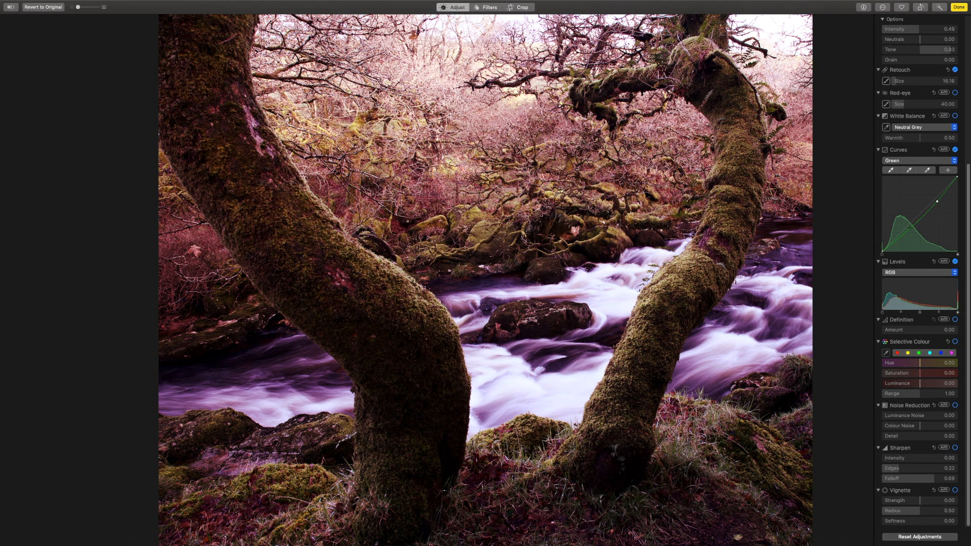
drag(910, 228, 910, 231)
Raise the Blue curve's shadows and midtones and lower its brightest highlights to give a purple-blue tint
click(955, 162)
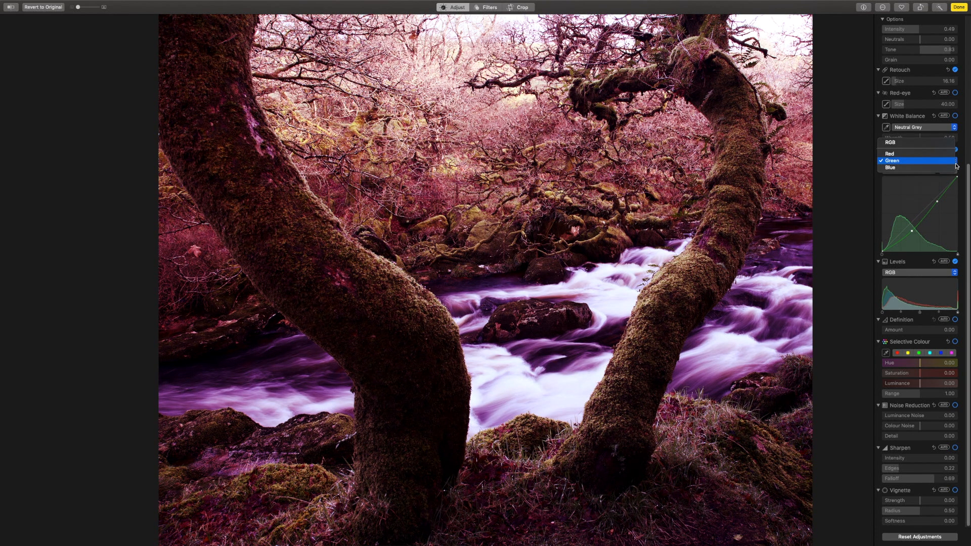
click(920, 169)
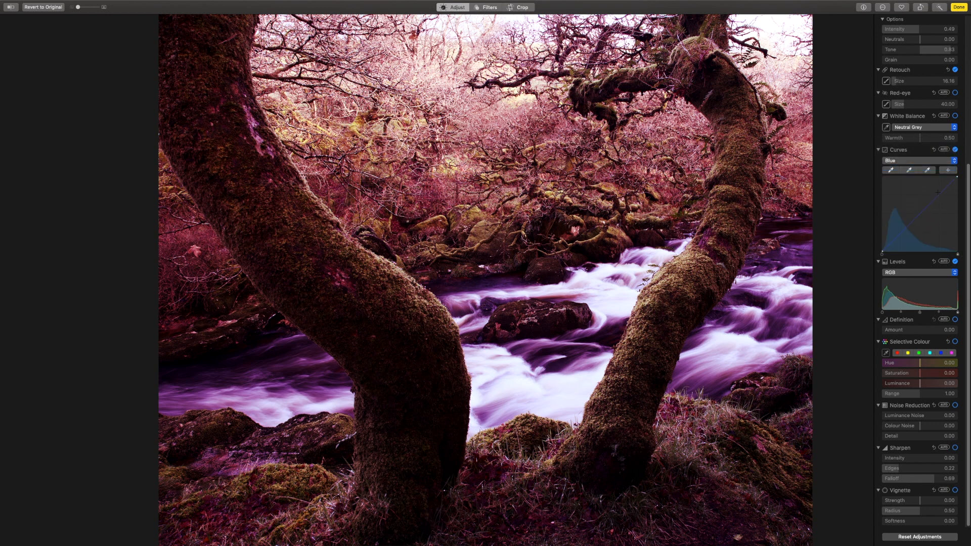
drag(939, 195, 928, 189)
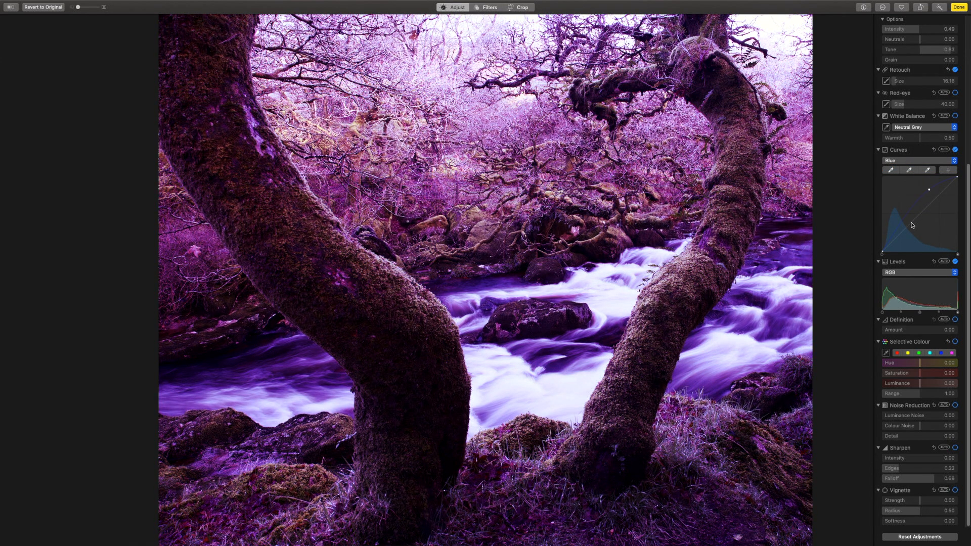
drag(900, 222, 904, 198)
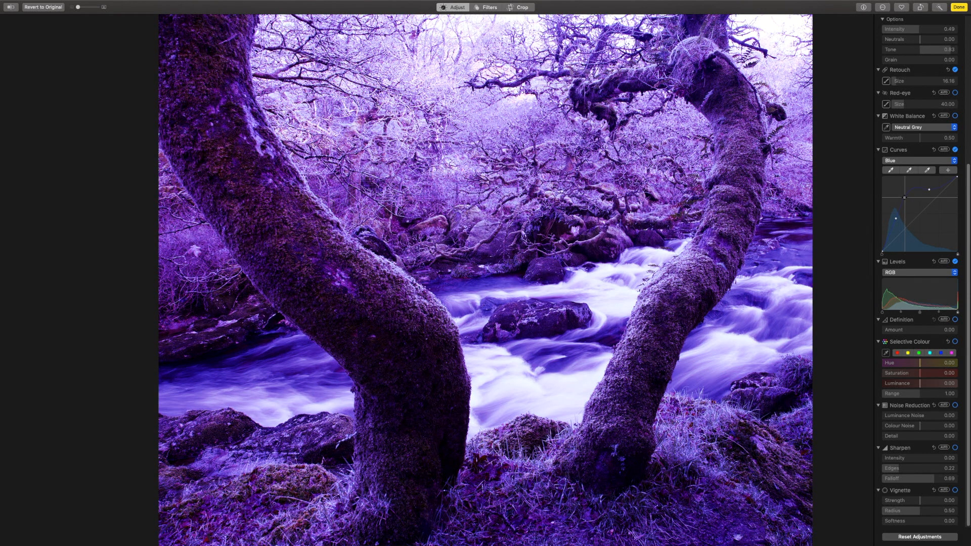
drag(904, 197, 904, 197)
drag(942, 186, 969, 56)
Switch Black & White on and off to preview the tinted photo in monochrome, and turn off the Curves adjustment
scroll(969, 199, up, 1)
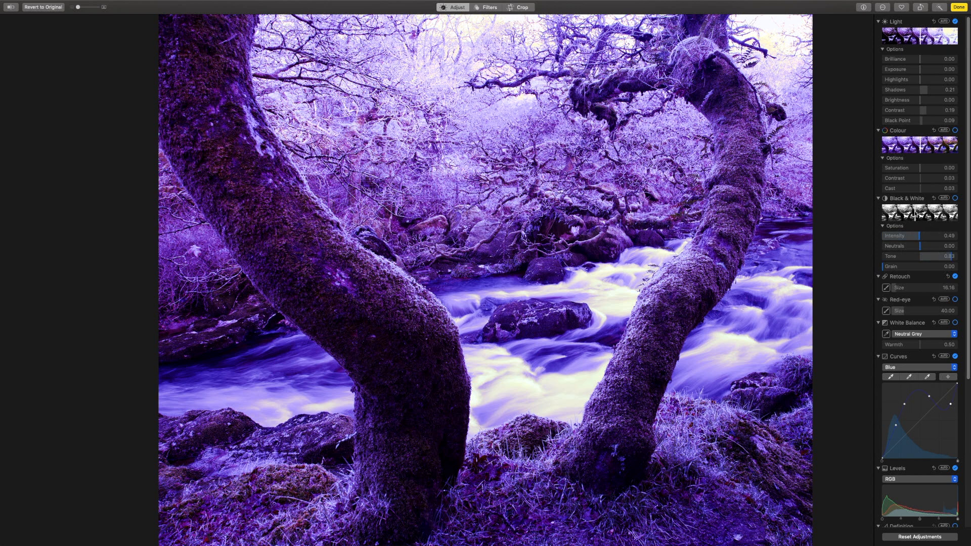
click(915, 215)
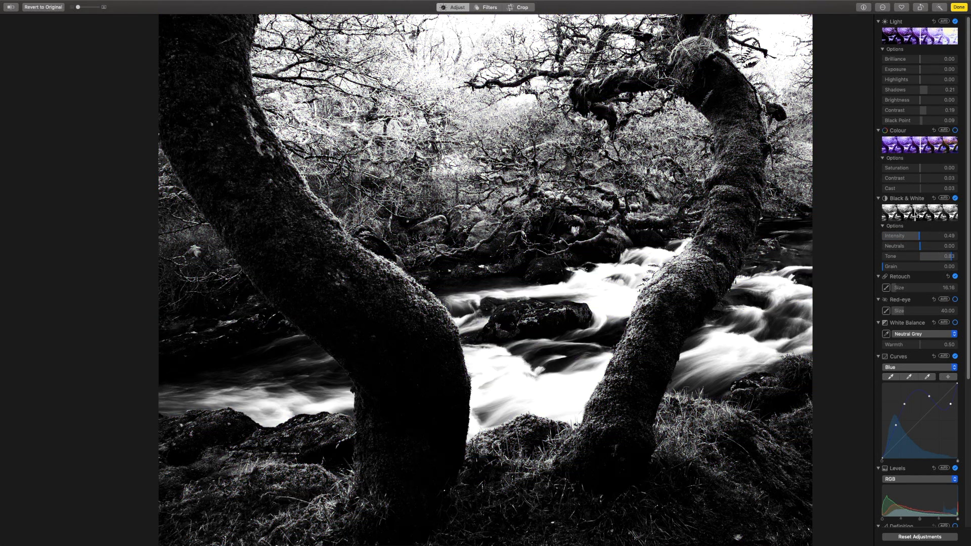
click(956, 199)
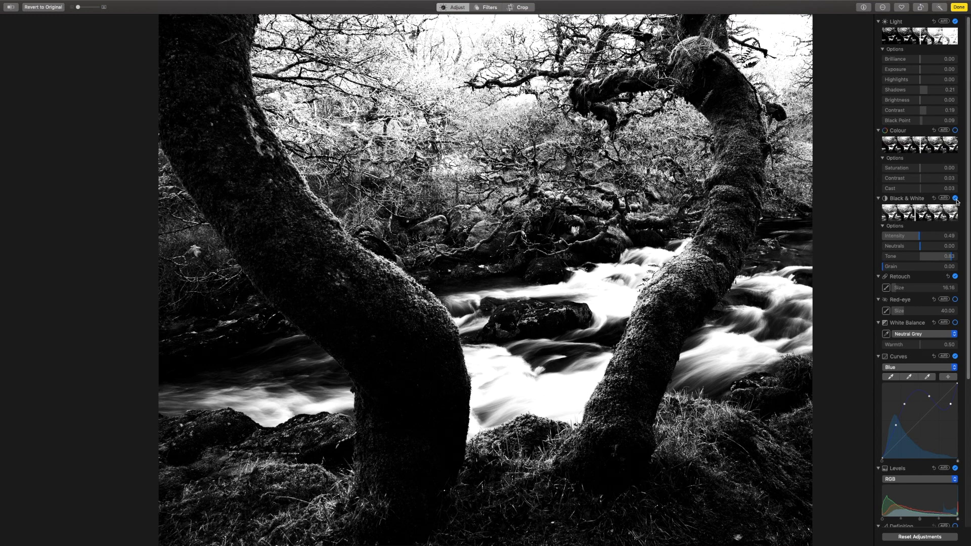
scroll(912, 307, down, 8)
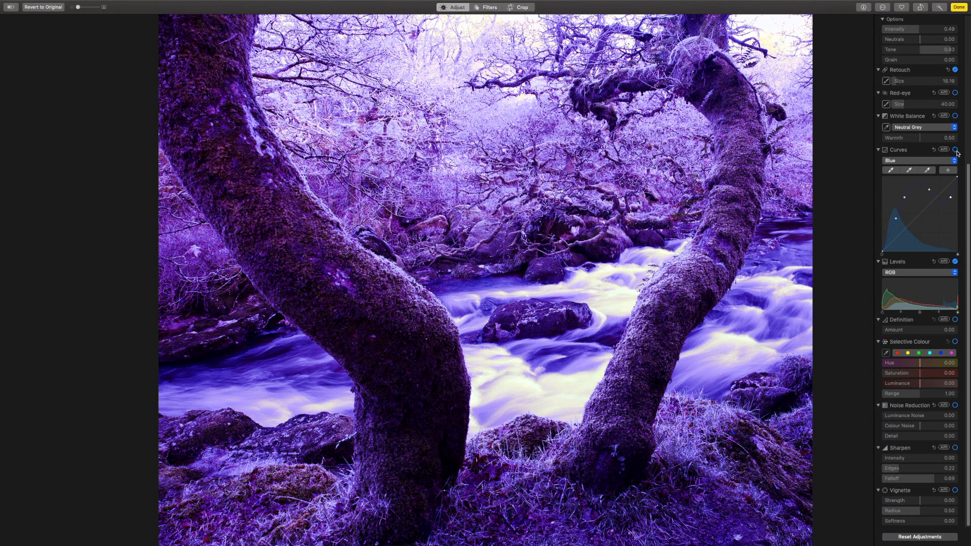
click(955, 150)
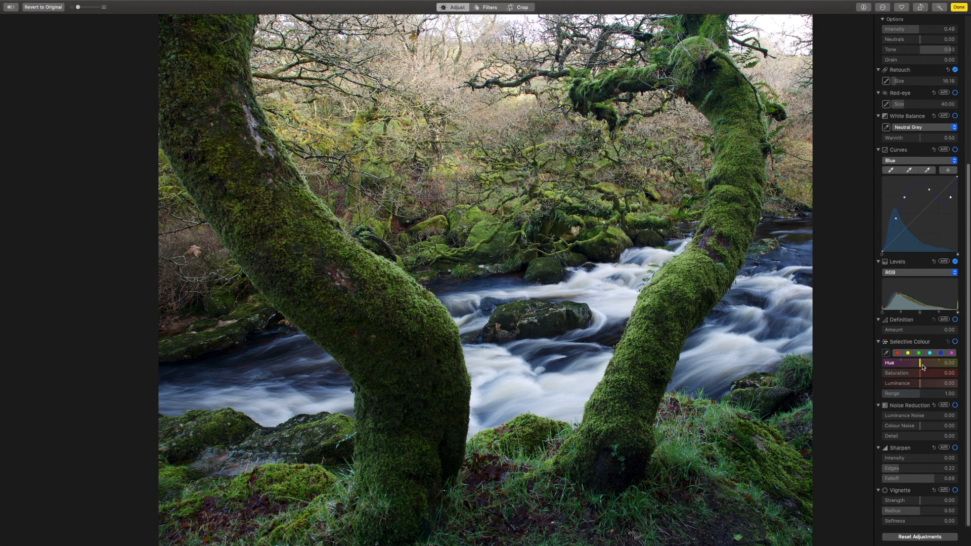
Select blue in Selective Colour, try its Saturation at 100.00 and -100.00, and return it to 0.00
click(909, 355)
click(919, 353)
click(930, 353)
click(941, 353)
drag(923, 376, 956, 377)
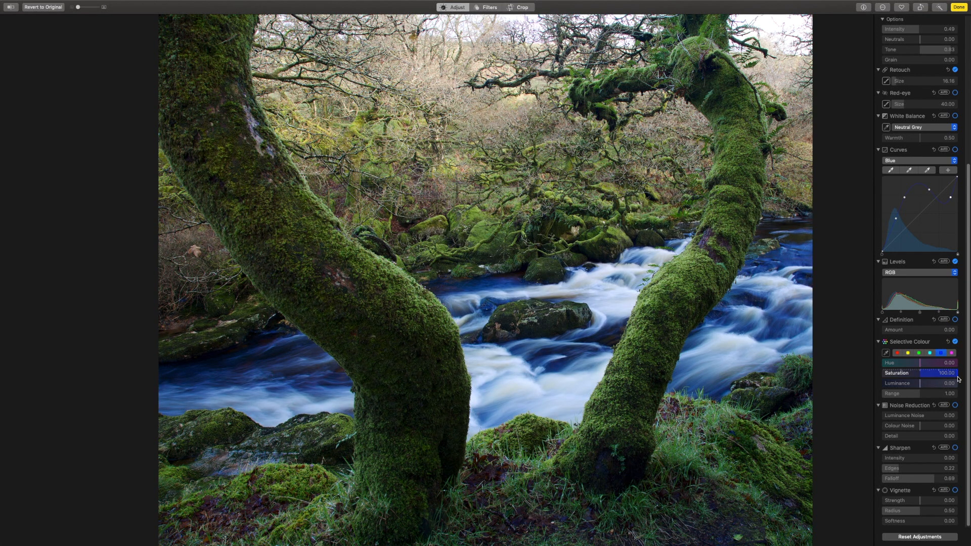
drag(956, 378, 874, 372)
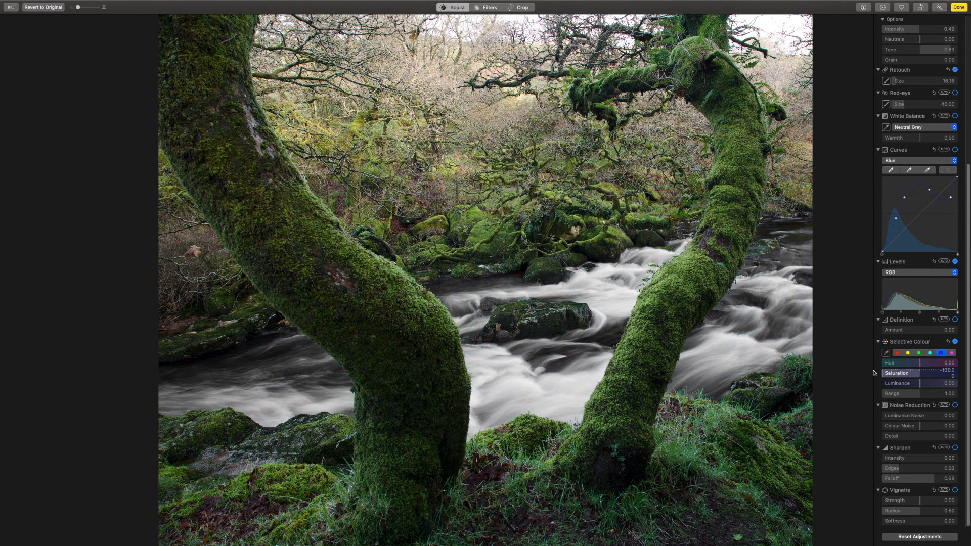
drag(873, 373, 920, 378)
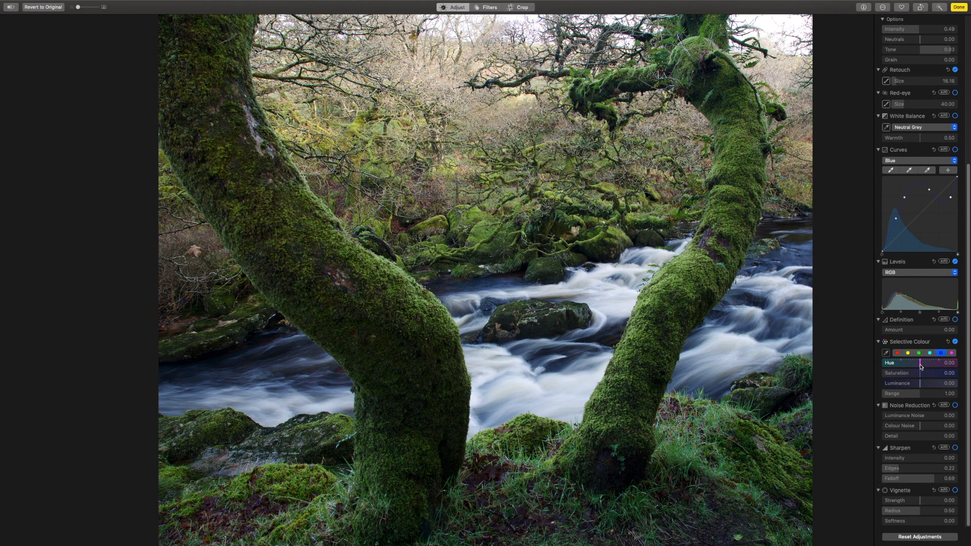
Try the blue Hue at -60.00 and return it to 0.00, and raise the blue Luminance strongly
drag(920, 365, 878, 364)
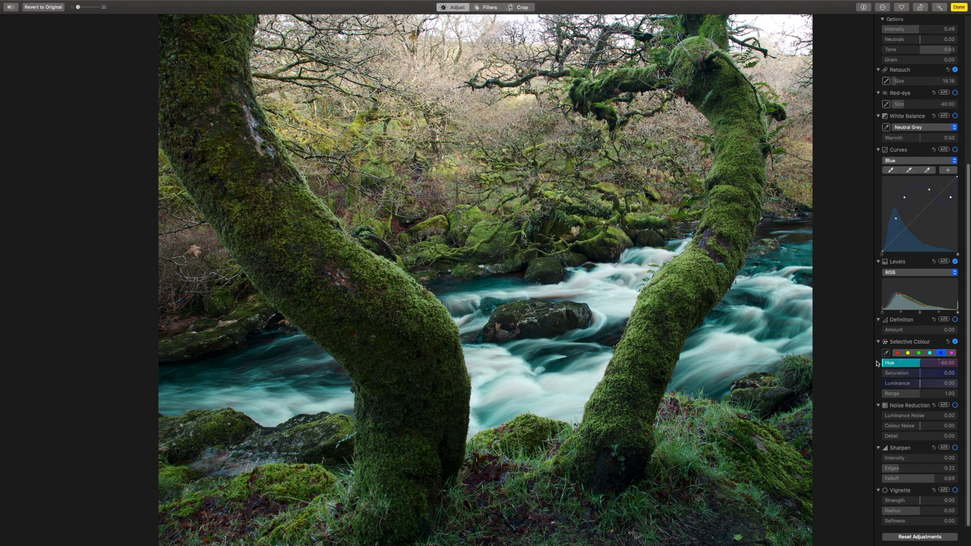
drag(878, 363, 920, 366)
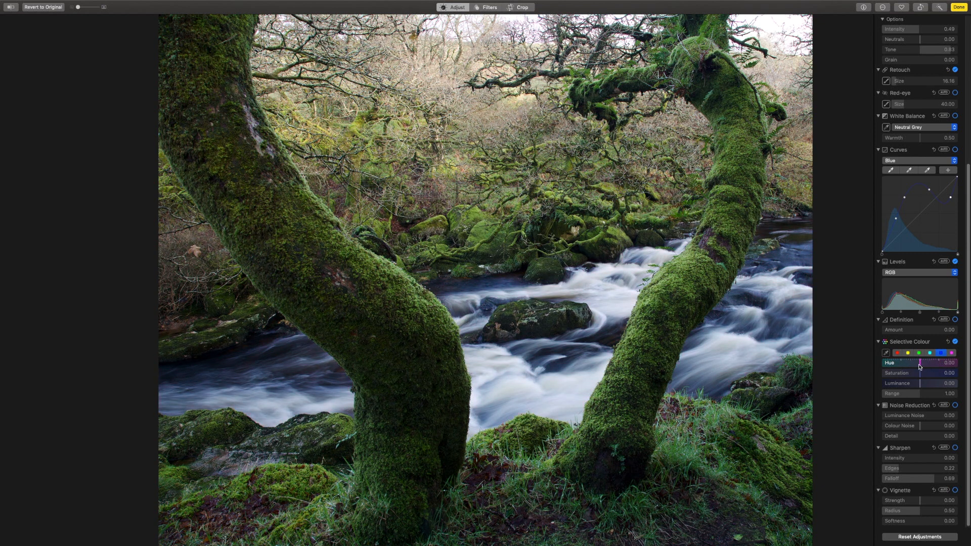
drag(920, 384, 951, 384)
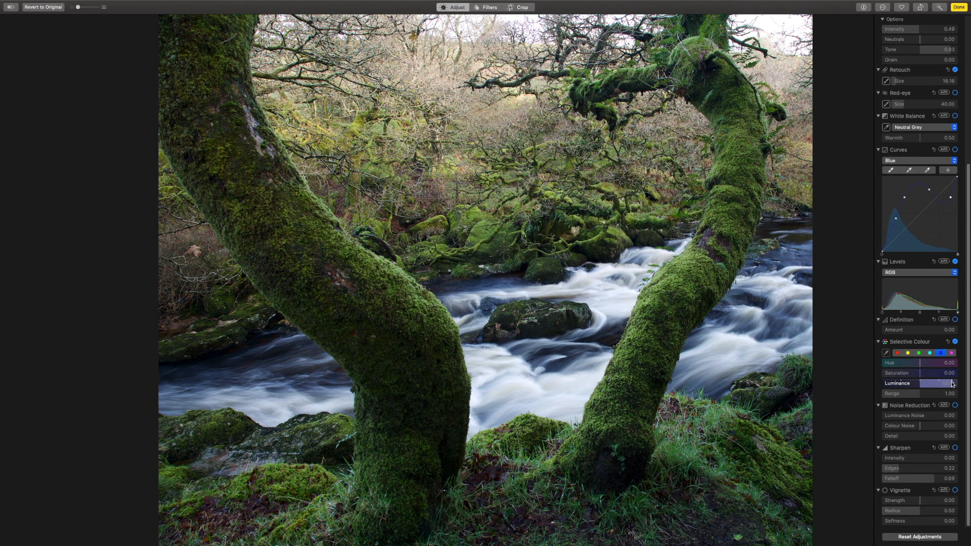
Try strongly lowering and raising the blue Luminance in Selective Colour to compare the river's darker and lighter blues
drag(954, 385, 884, 384)
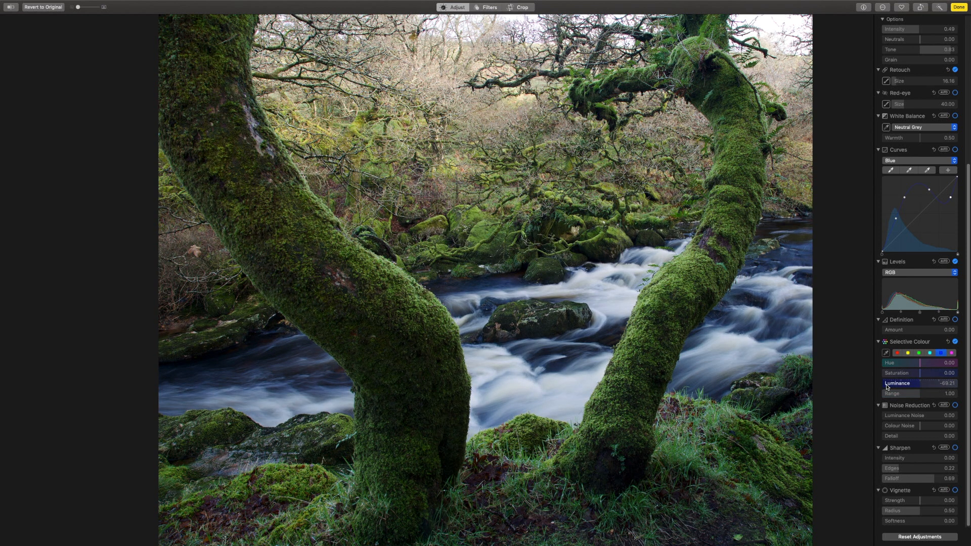
drag(925, 388, 955, 385)
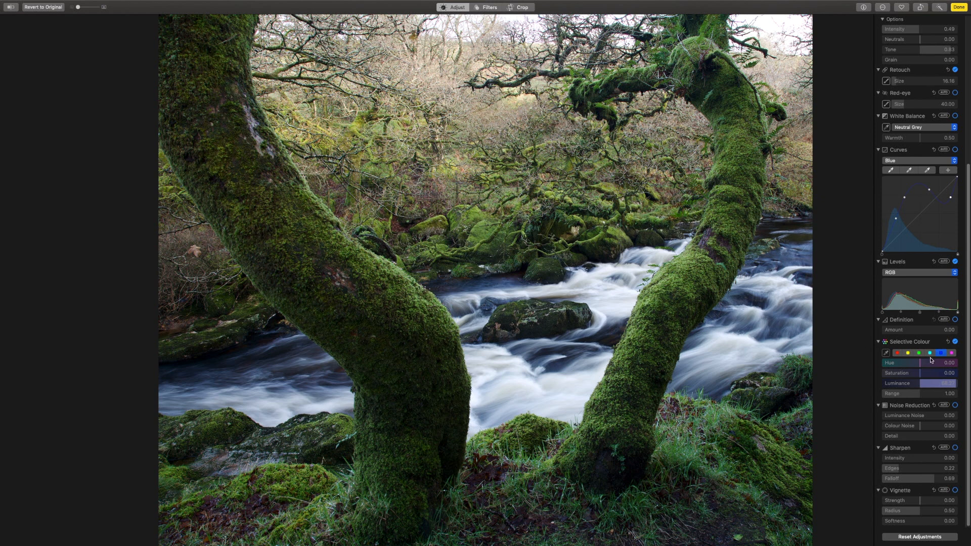
drag(957, 385, 882, 387)
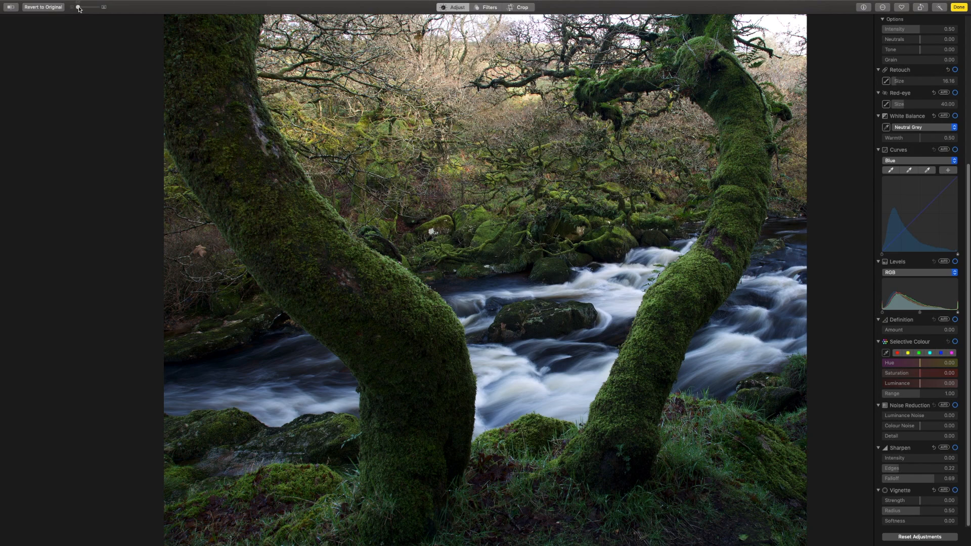
Inspect the river and mossy rocks up close, and apply the automatic Definition adjustment to the photo
drag(78, 8, 90, 9)
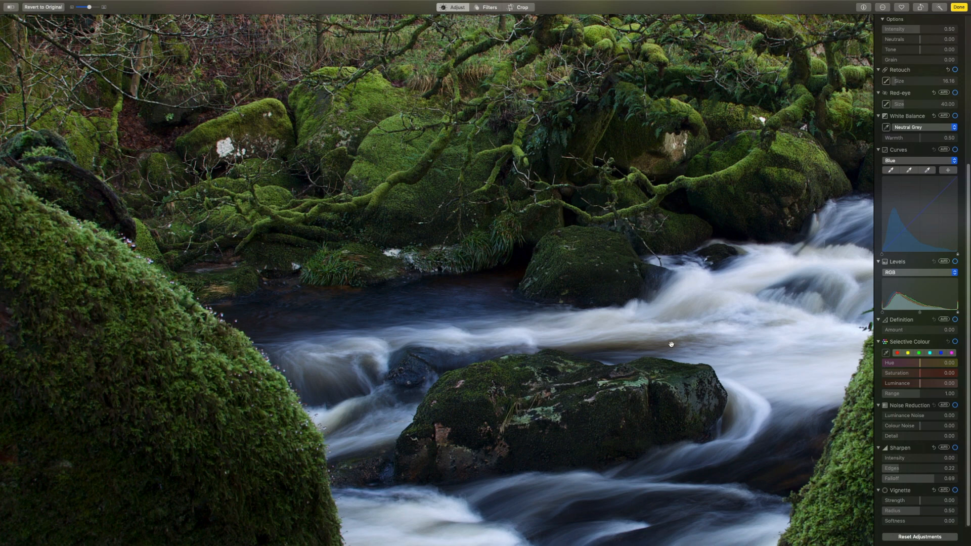
drag(688, 293, 744, 276)
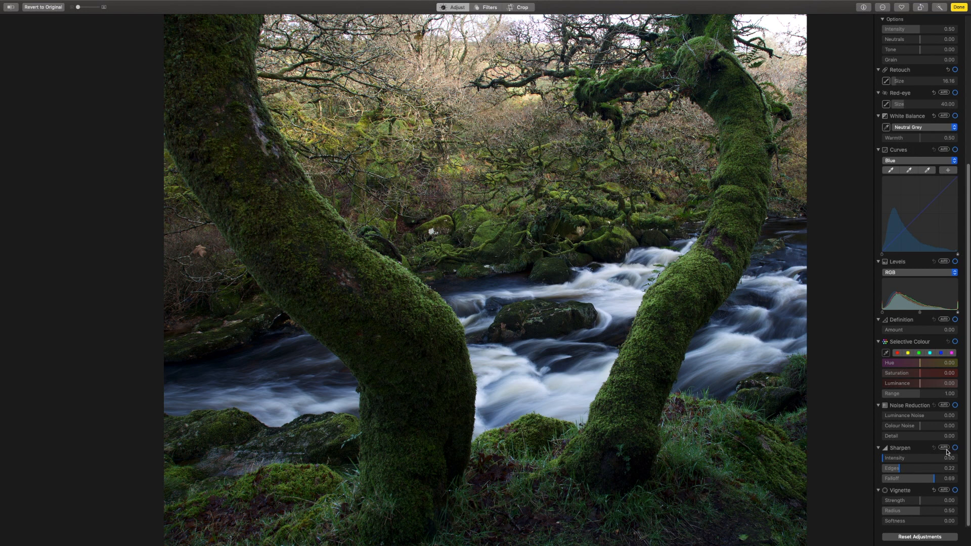
click(944, 320)
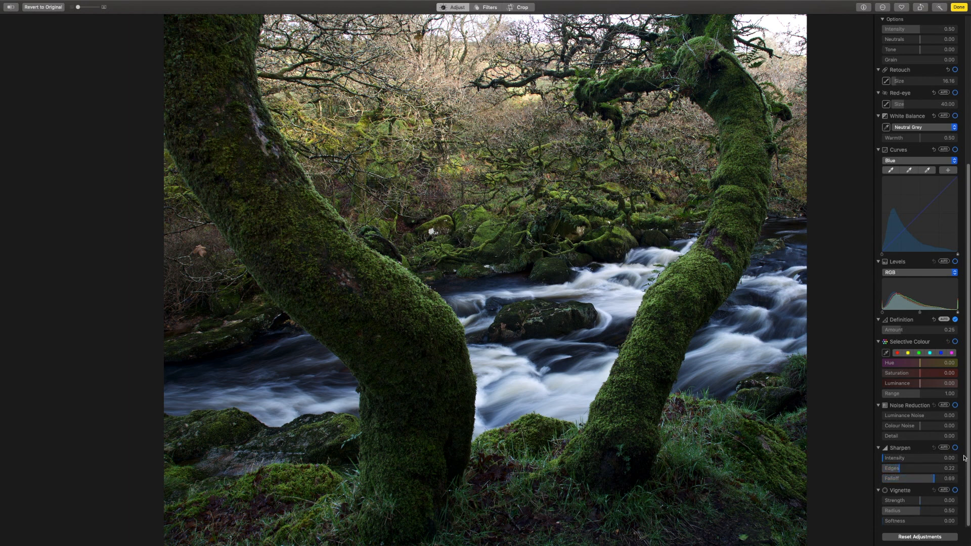
Apply an automatic Vignette, raise its Strength to 0.65 and try out its Radius
click(943, 491)
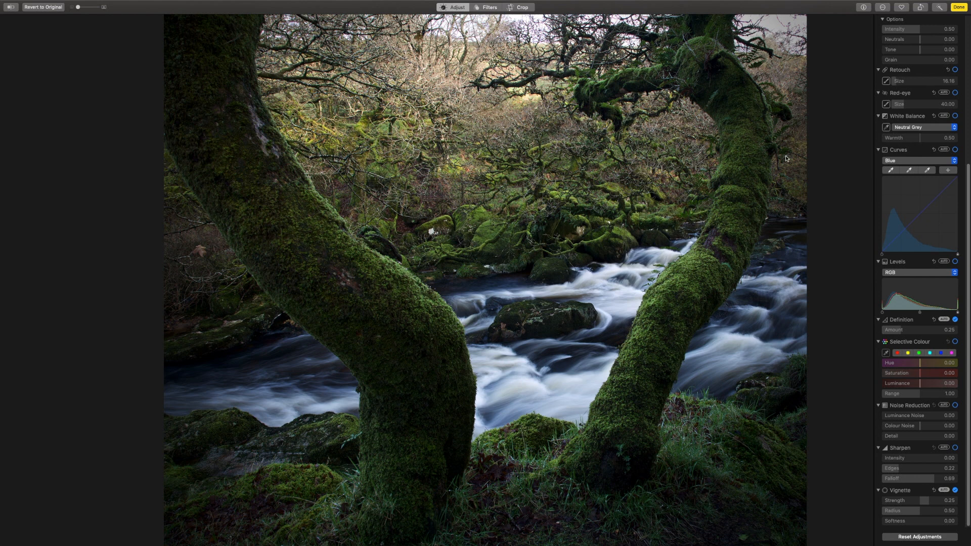
mouse_move(930, 507)
mouse_down()
mouse_move(941, 504)
mouse_move(880, 498)
mouse_move(944, 499)
mouse_up()
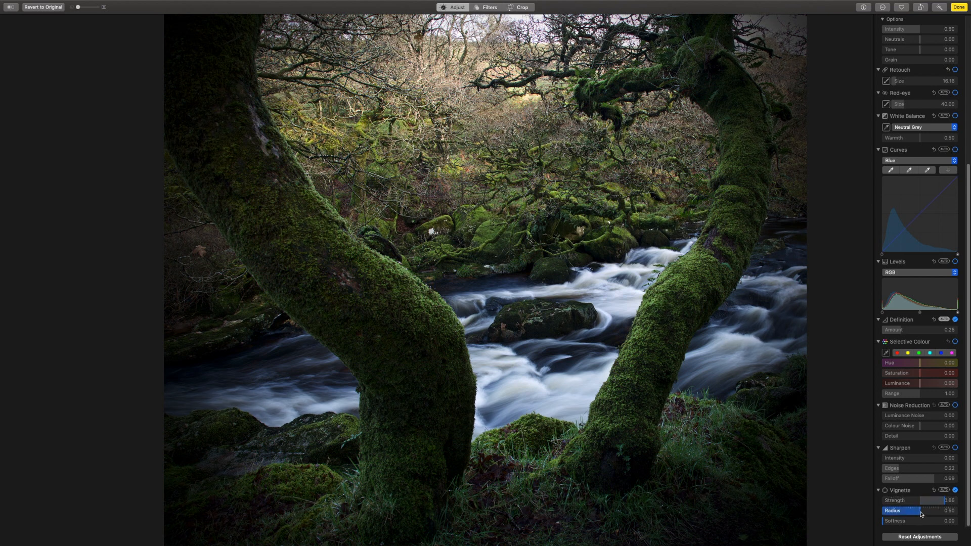
mouse_move(922, 515)
mouse_down()
mouse_move(961, 514)
mouse_move(896, 512)
mouse_move(941, 501)
mouse_move(921, 505)
mouse_up()
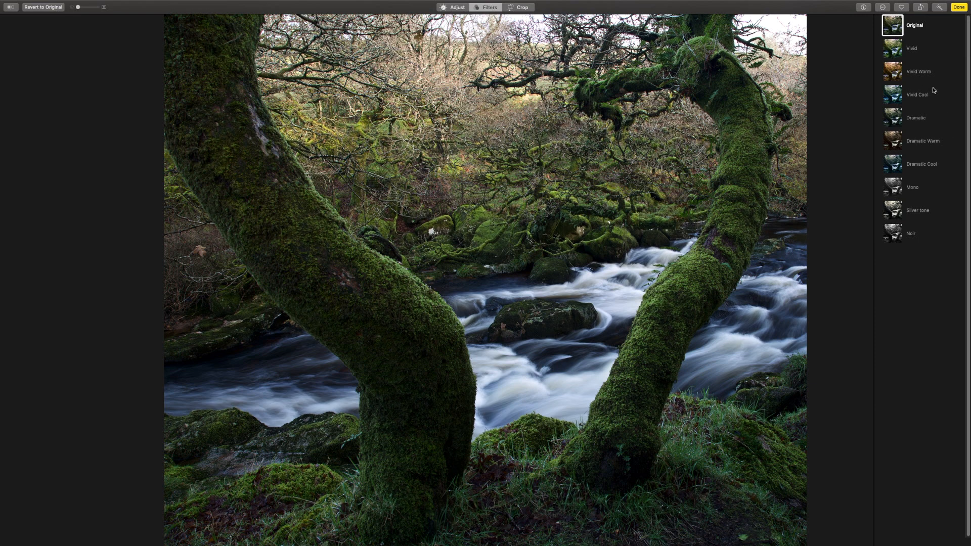
Try the Vivid, Vivid Warm, Vivid Cool, Dramatic, Dramatic Warm and Dramatic Cool filters on the photo
click(894, 52)
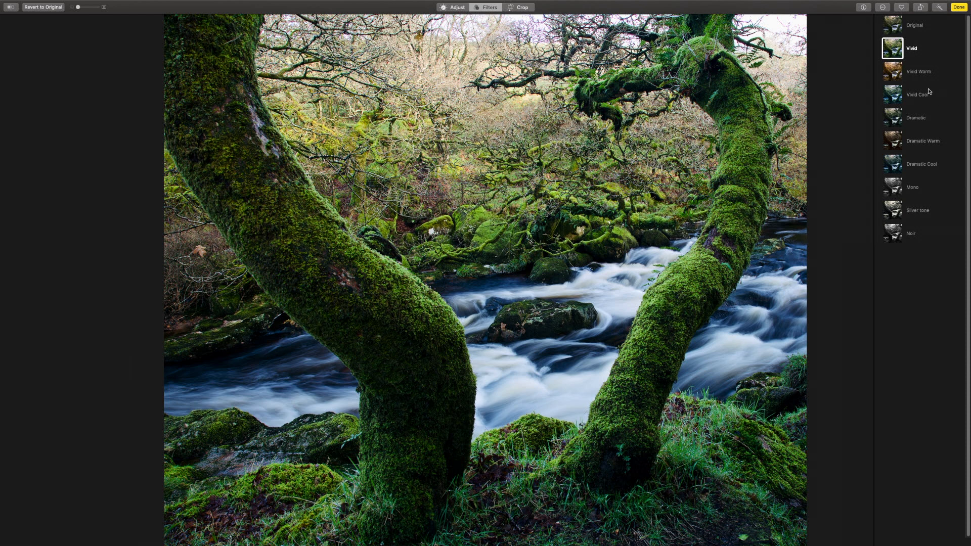
click(896, 75)
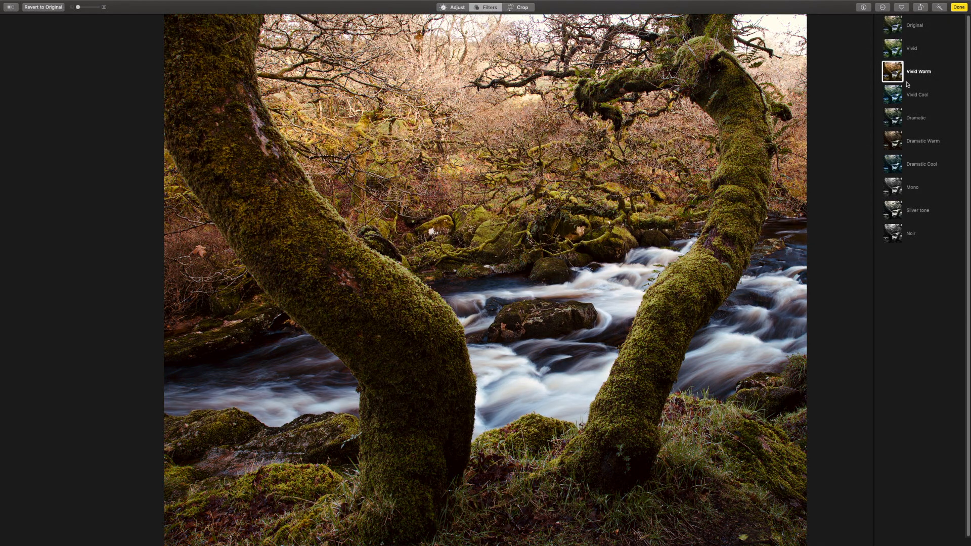
click(906, 102)
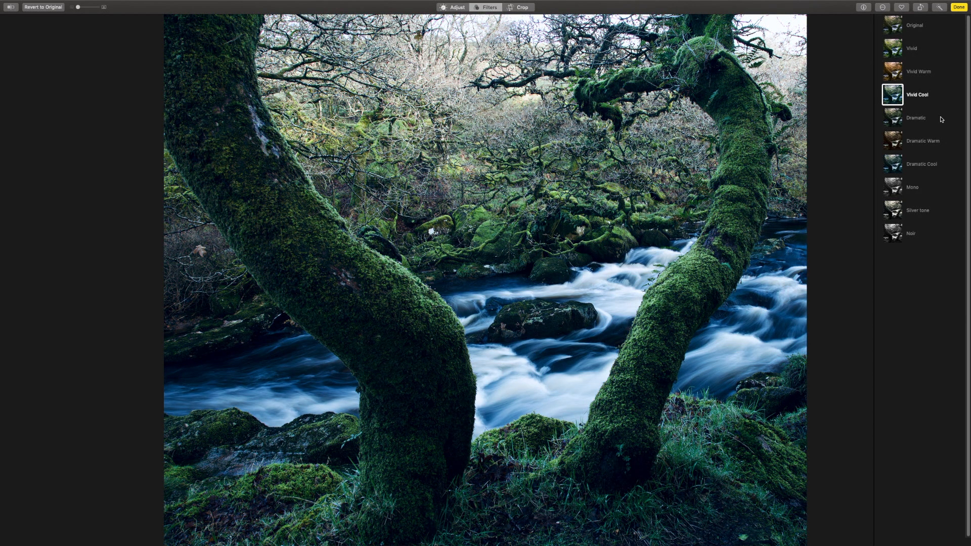
click(897, 122)
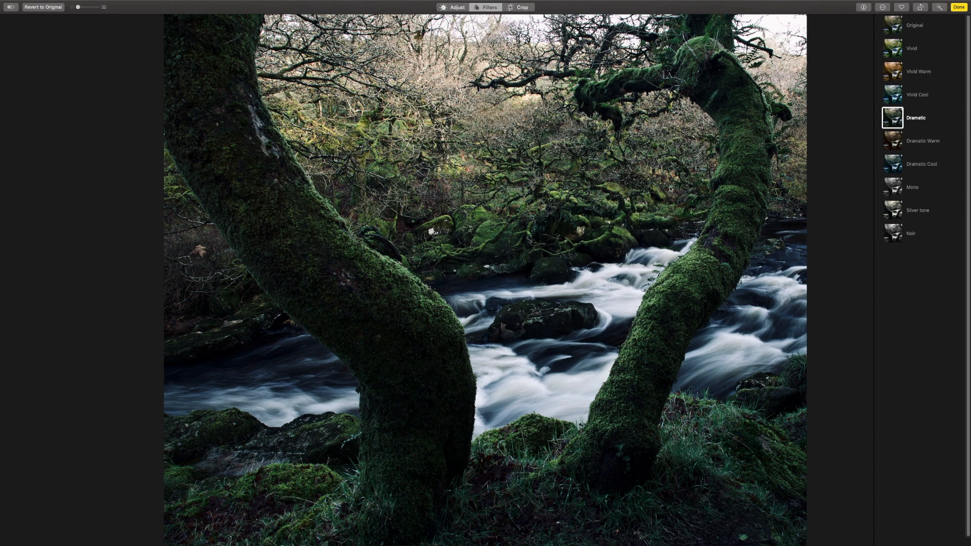
click(894, 141)
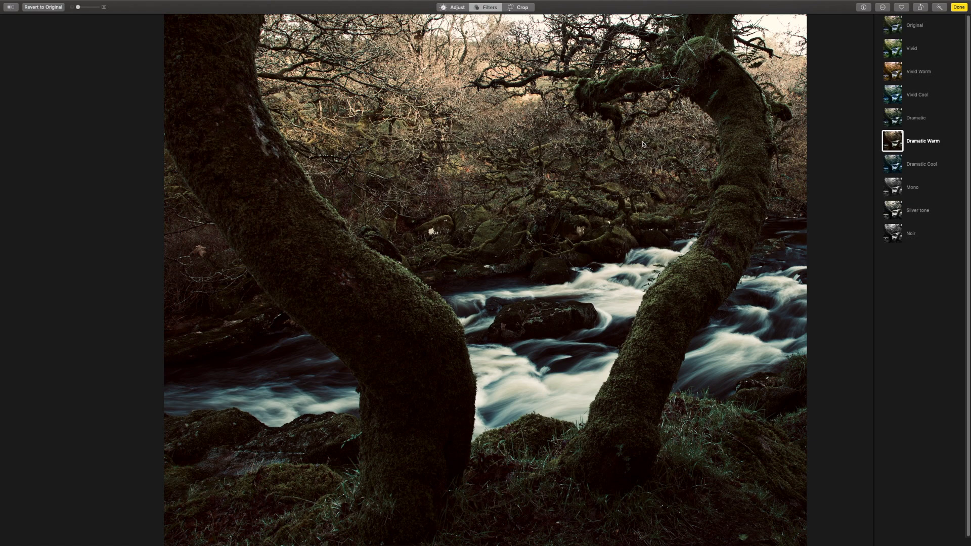
click(894, 168)
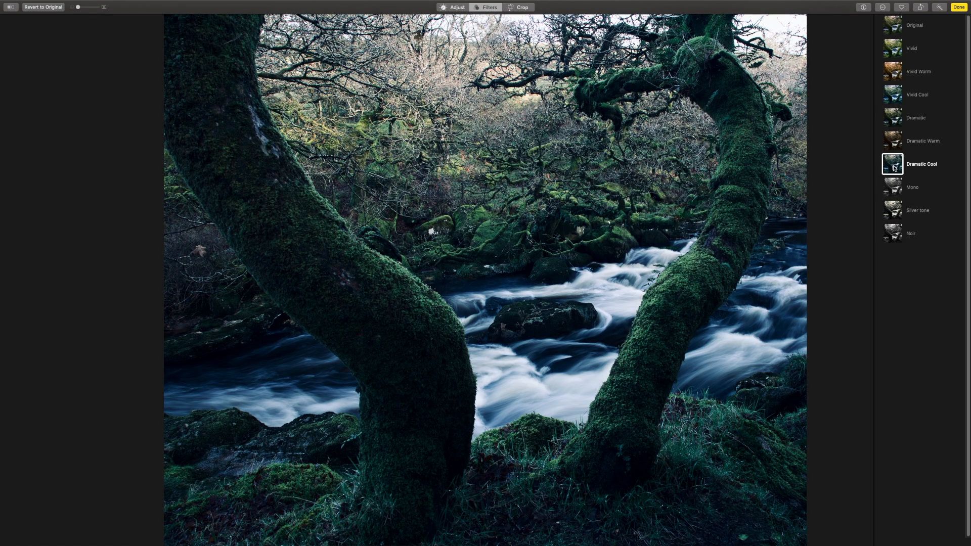
Try the Mono, Silver tone and Noir filters on the photo and return to Original
click(894, 191)
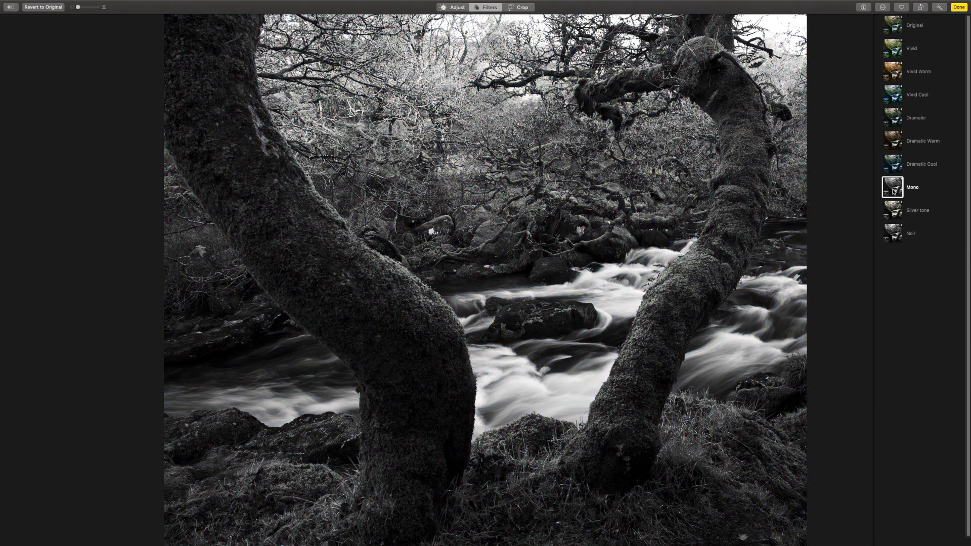
click(923, 217)
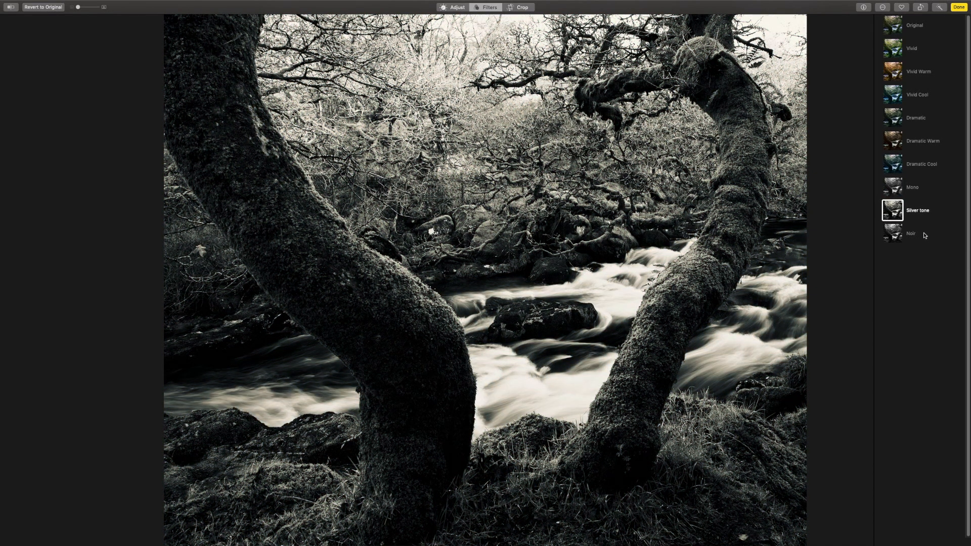
click(892, 235)
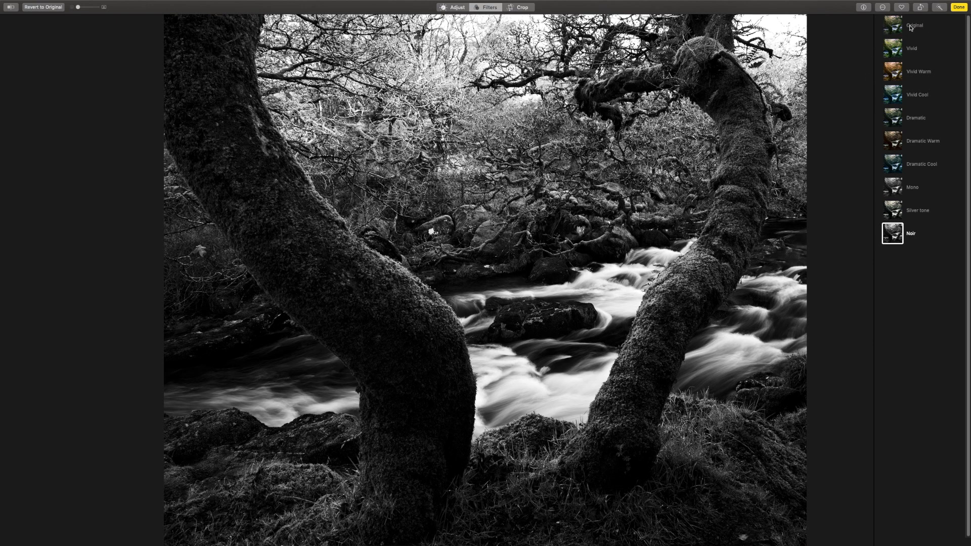
click(889, 26)
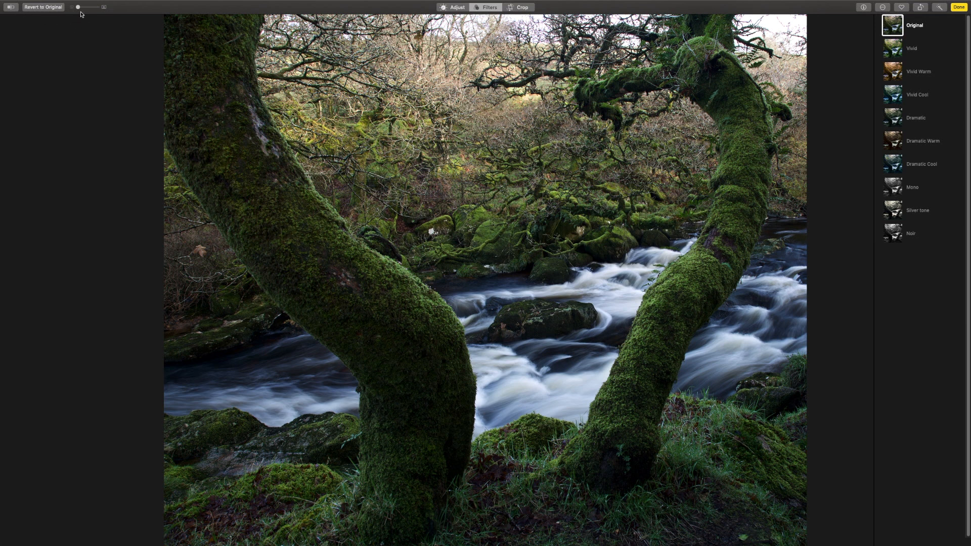
Revert the photo to its original, uncropped version and finish editing
mouse_move(63, 3)
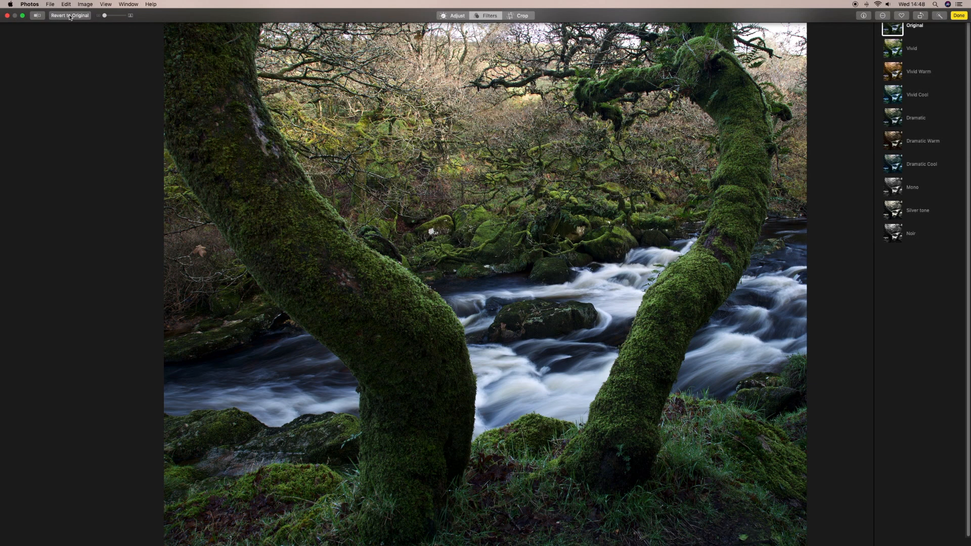
click(70, 15)
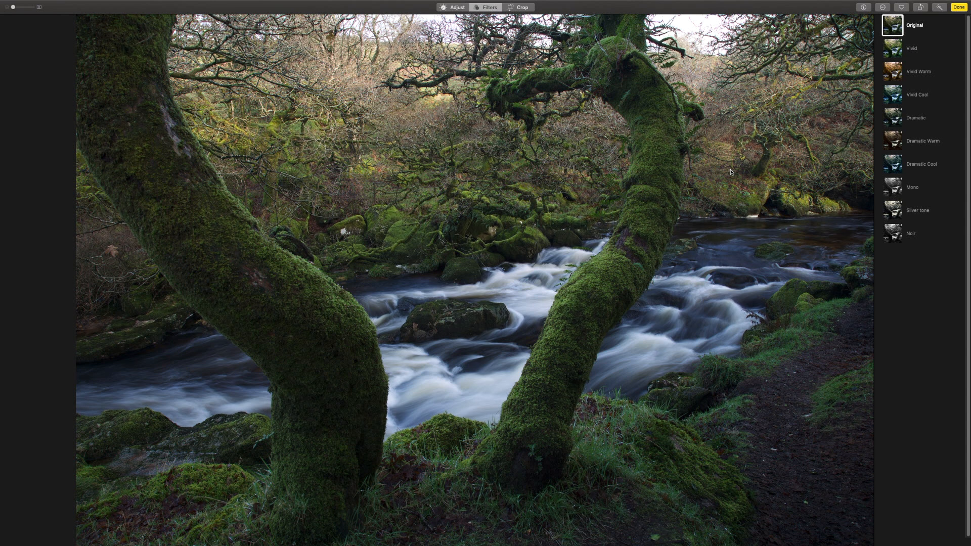
click(958, 7)
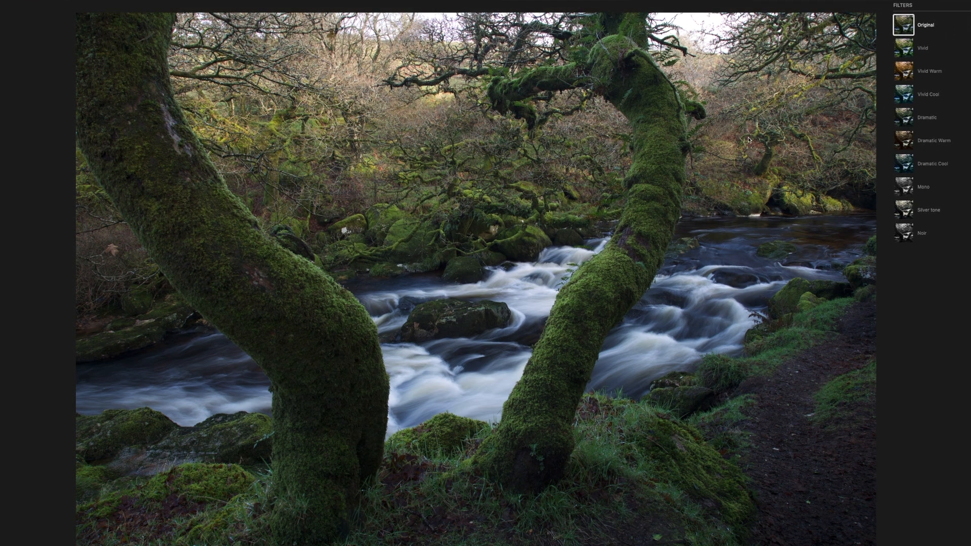